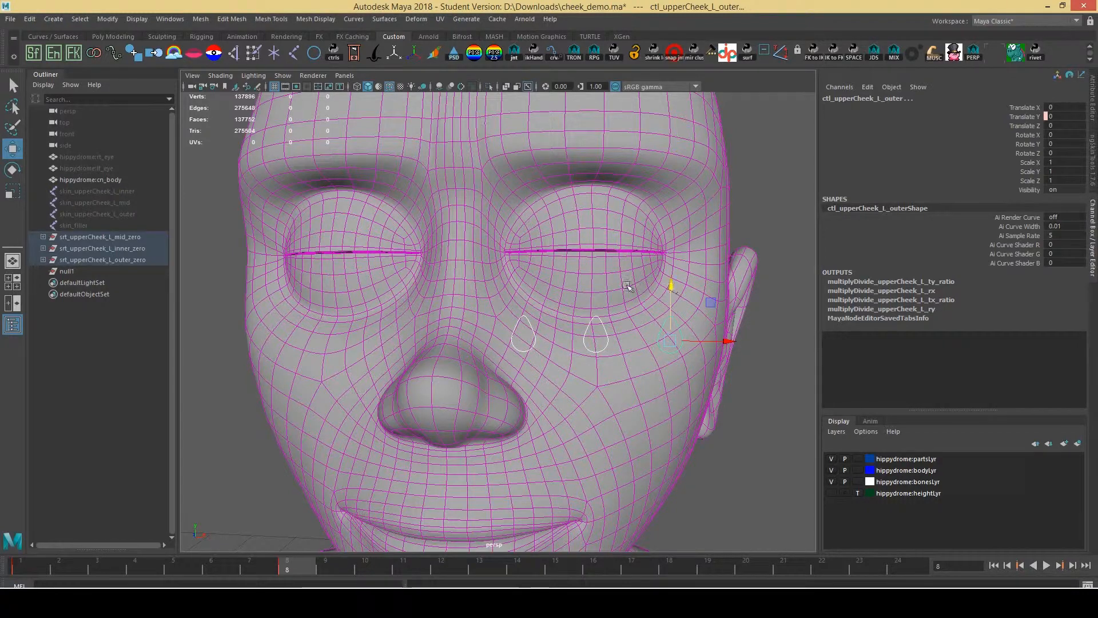
# Raise the three ctl_upperCheek controls together in Y, then view the cheek from the side
pyautogui.click(524, 324)
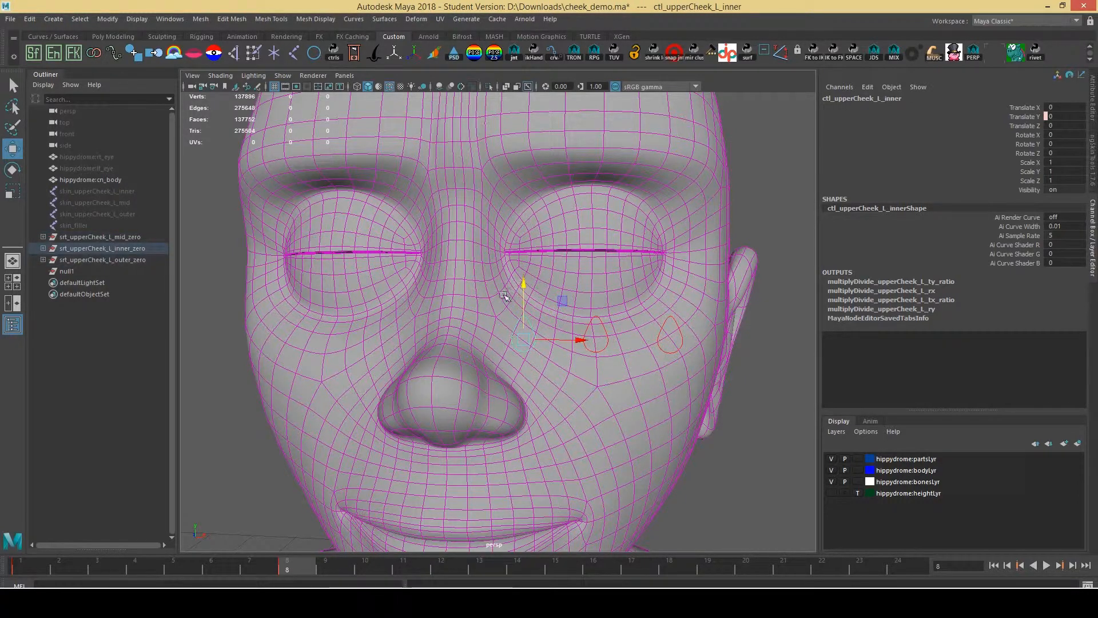
pyautogui.moveTo(645, 312); pyautogui.dragTo(680, 329)
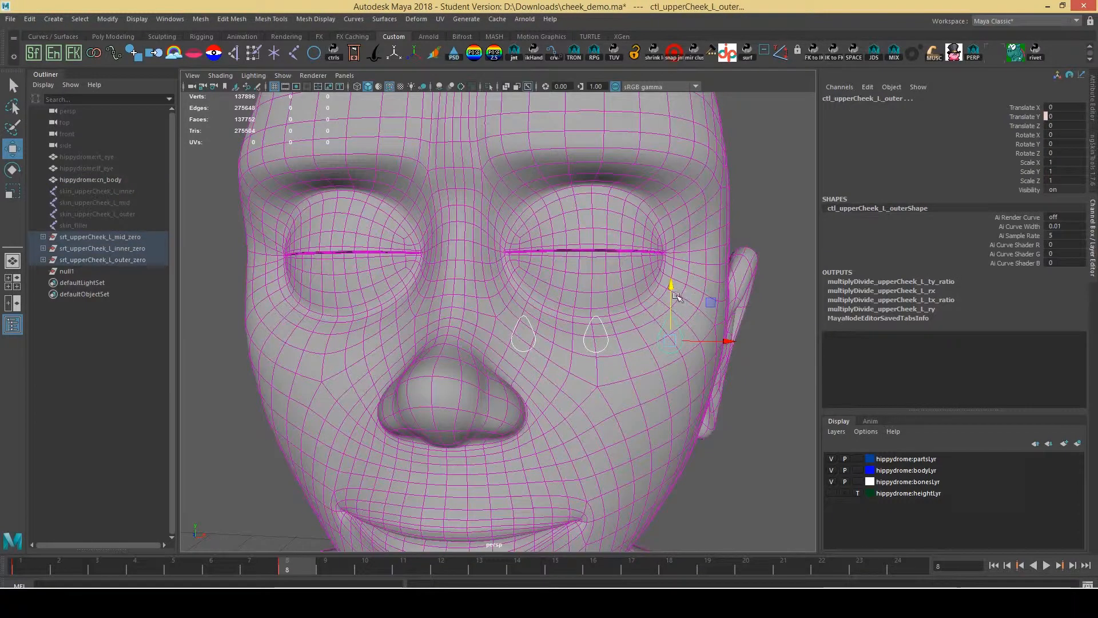
pyautogui.moveTo(667, 284); pyautogui.dragTo(705, 183)
pyautogui.keyDown('alt'); pyautogui.moveTo(713, 146); pyautogui.dragTo(560, 164); pyautogui.keyUp('alt')
pyautogui.moveTo(560, 165); pyautogui.dragTo(491, 220, button='middle')
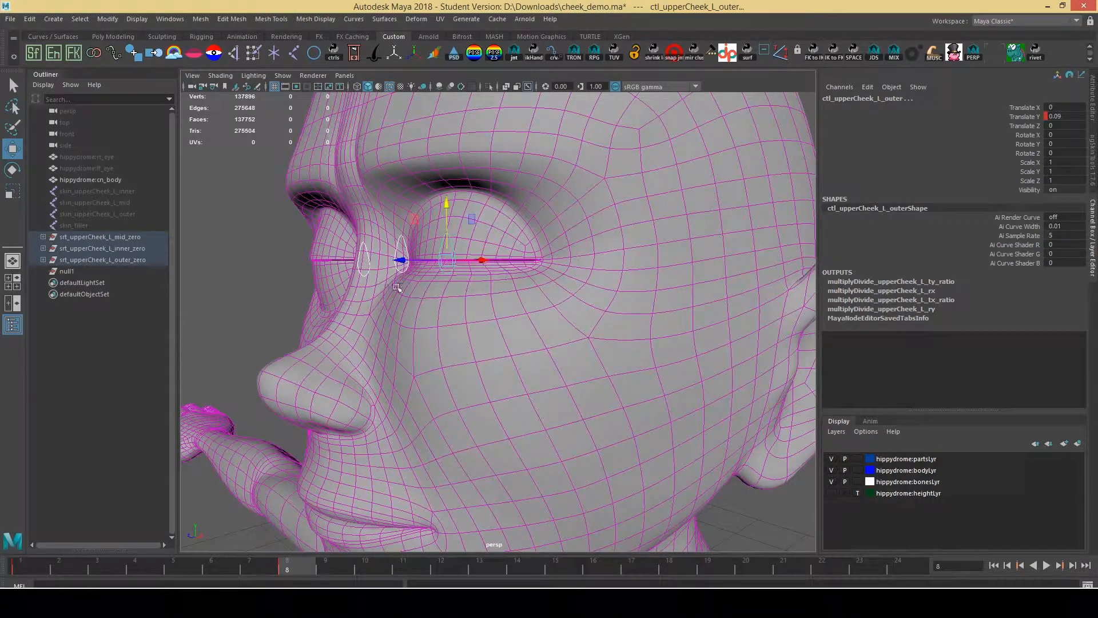
# Undo the raise so the cheek controls return to rest, and turn the view front-on
pyautogui.hotkey('ctrl', 'z')
pyautogui.click(507, 265)
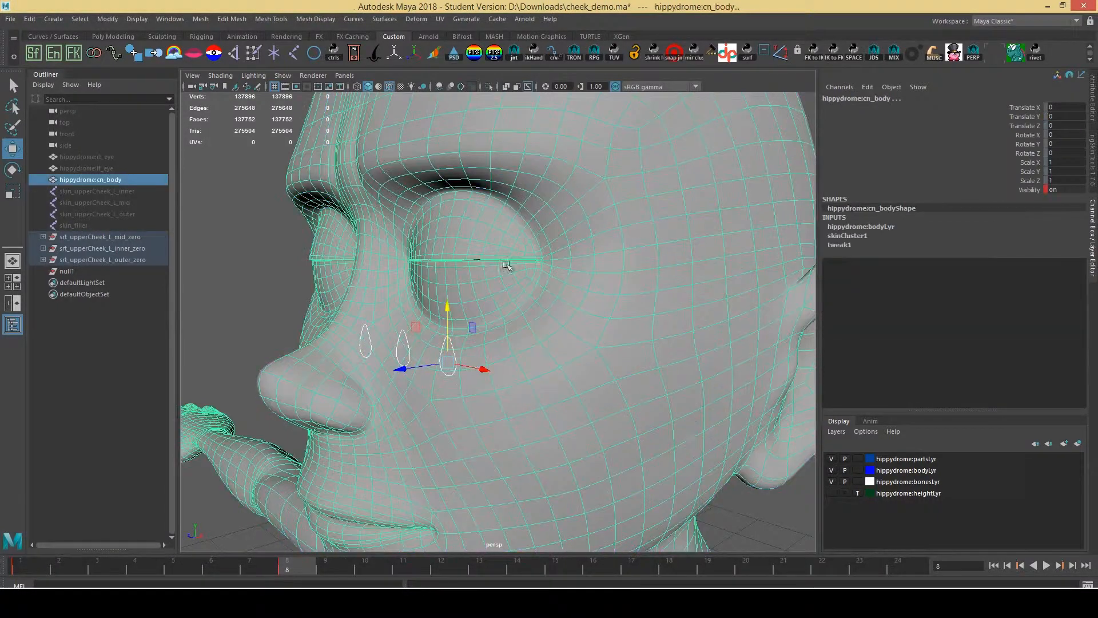
pyautogui.keyDown('alt'); pyautogui.moveTo(508, 266); pyautogui.dragTo(635, 312); pyautogui.keyUp('alt')
pyautogui.click(574, 353)
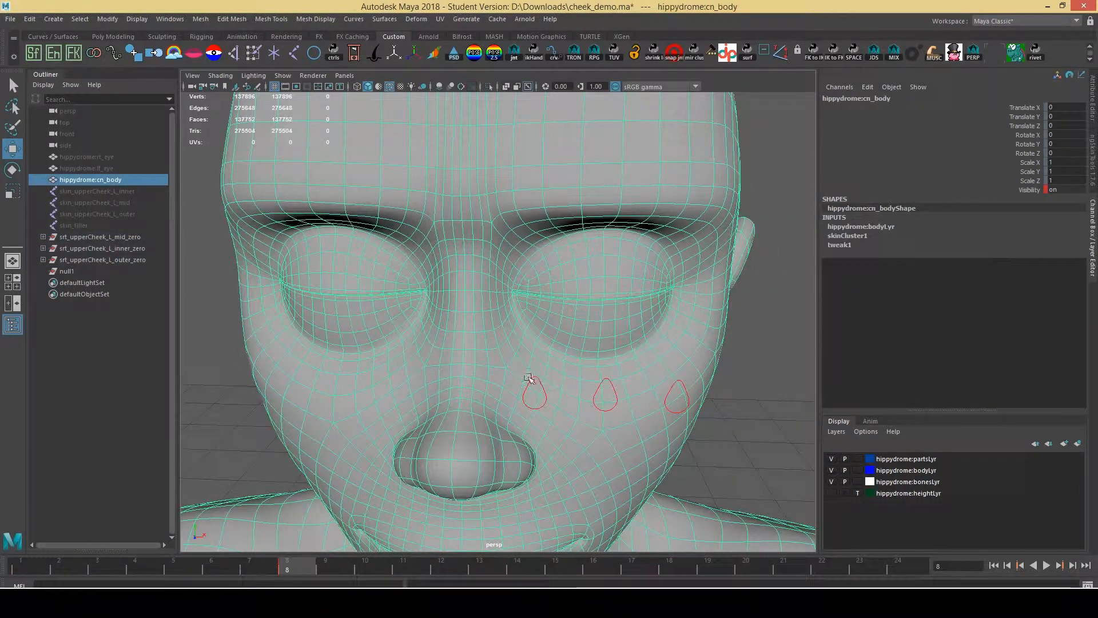
pyautogui.keyDown('alt'); pyautogui.moveTo(529, 379); pyautogui.dragTo(537, 228); pyautogui.keyUp('alt')
# Raise the mid and outer cheek controls one at a time, then undo and clear the selection
pyautogui.click(545, 351)
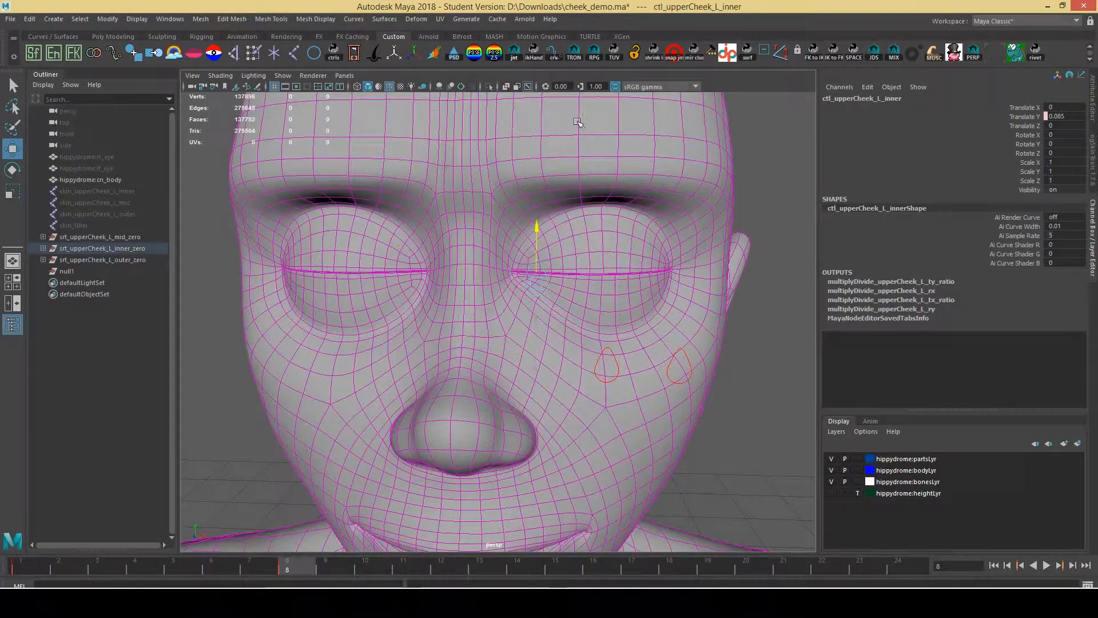
pyautogui.click(602, 357)
pyautogui.moveTo(612, 350); pyautogui.dragTo(616, 246)
pyautogui.click(688, 351)
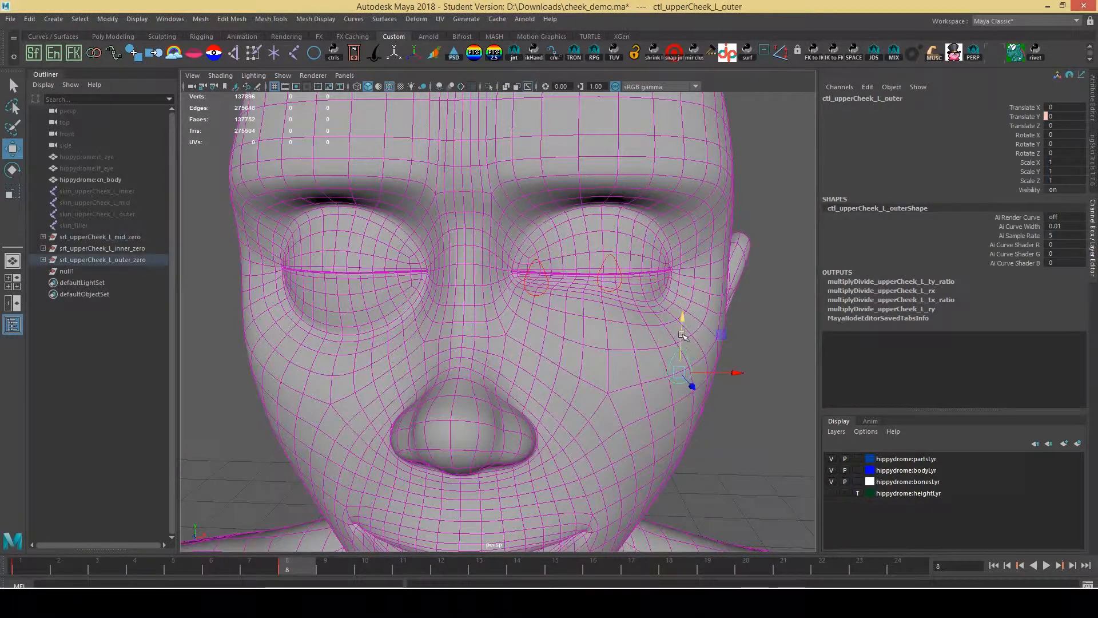
pyautogui.moveTo(684, 314); pyautogui.dragTo(699, 258)
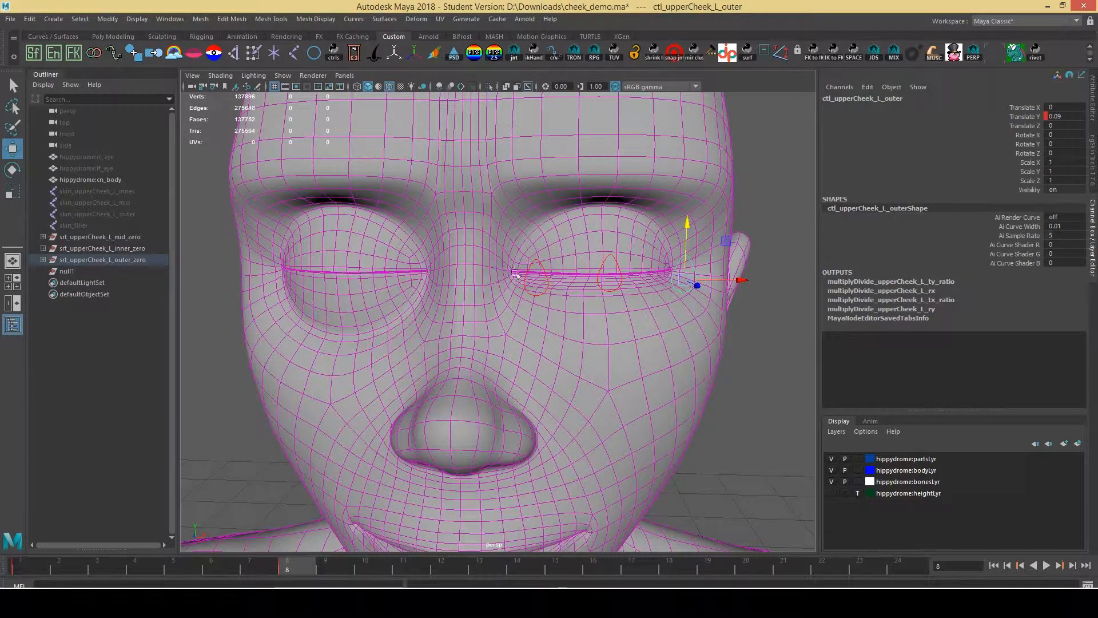
pyautogui.keyDown('alt'); pyautogui.moveTo(771, 262); pyautogui.dragTo(621, 321); pyautogui.keyUp('alt')
pyautogui.hotkey('ctrl', 'z')
pyautogui.hotkey('ctrl', 'z')
pyautogui.hotkey('ctrl', 'z')
pyautogui.hotkey('ctrl', 'z')
pyautogui.hotkey('ctrl', 'z')
pyautogui.click(725, 215)
# Slide the mid and inner cheek controls sideways, undo each move, and deselect
pyautogui.click(572, 287)
pyautogui.hotkey('ctrl', 'z')
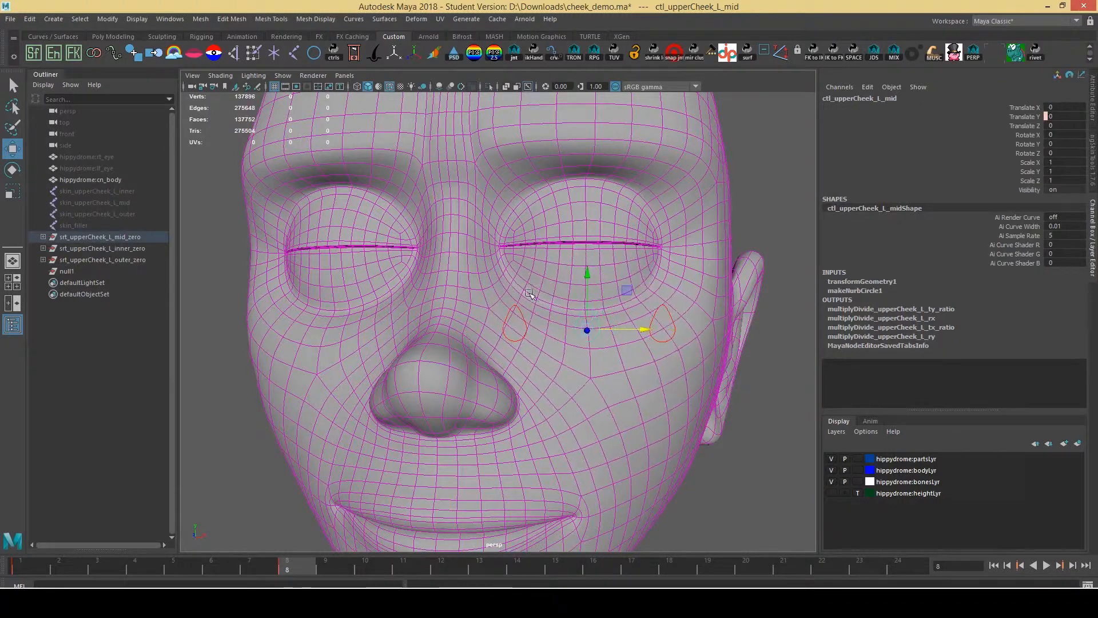
pyautogui.click(524, 327)
pyautogui.click(528, 331)
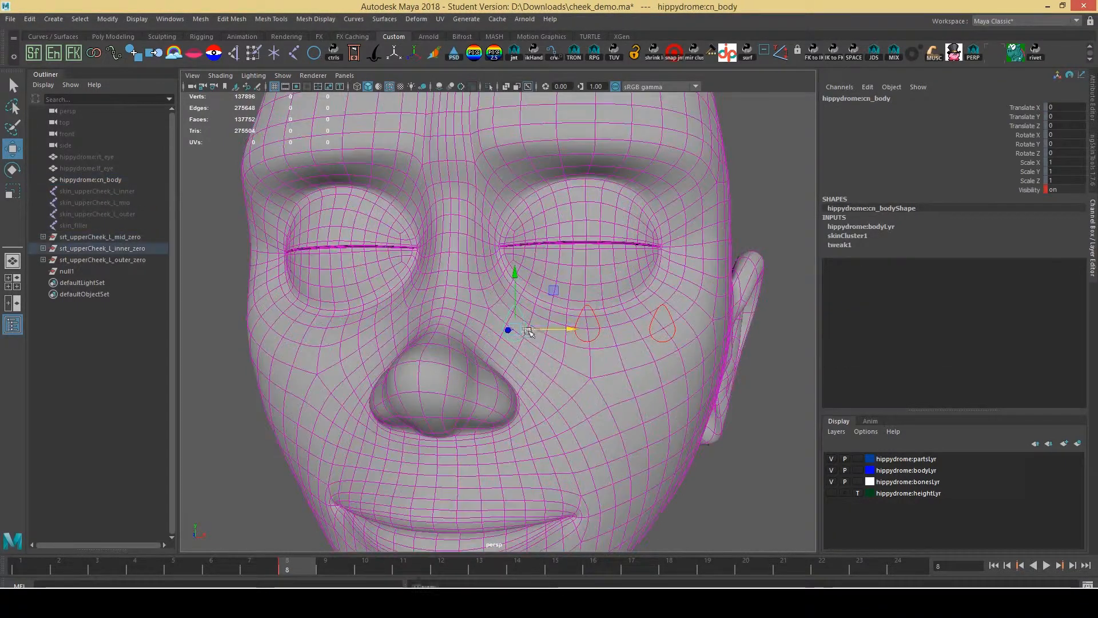
pyautogui.moveTo(537, 330); pyautogui.dragTo(569, 323)
pyautogui.hotkey('ctrl', 'z')
pyautogui.click(771, 218)
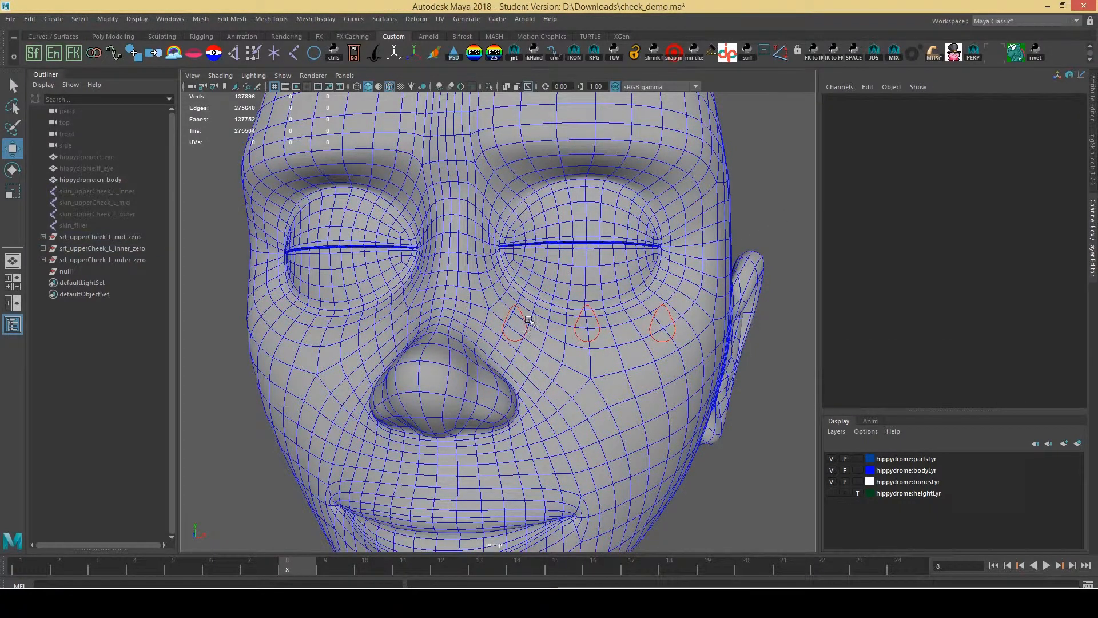
# Open the Node Editor and select the skin_upperCheek and skin_filler joints in the Outliner
pyautogui.click(170, 19)
pyautogui.click(192, 155)
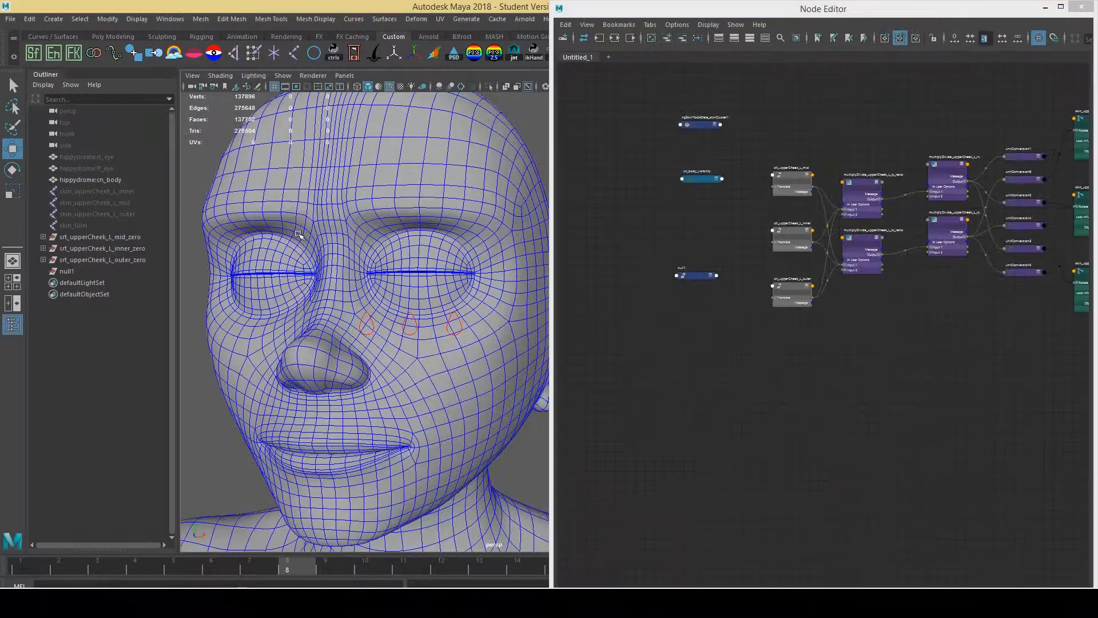
pyautogui.click(128, 190)
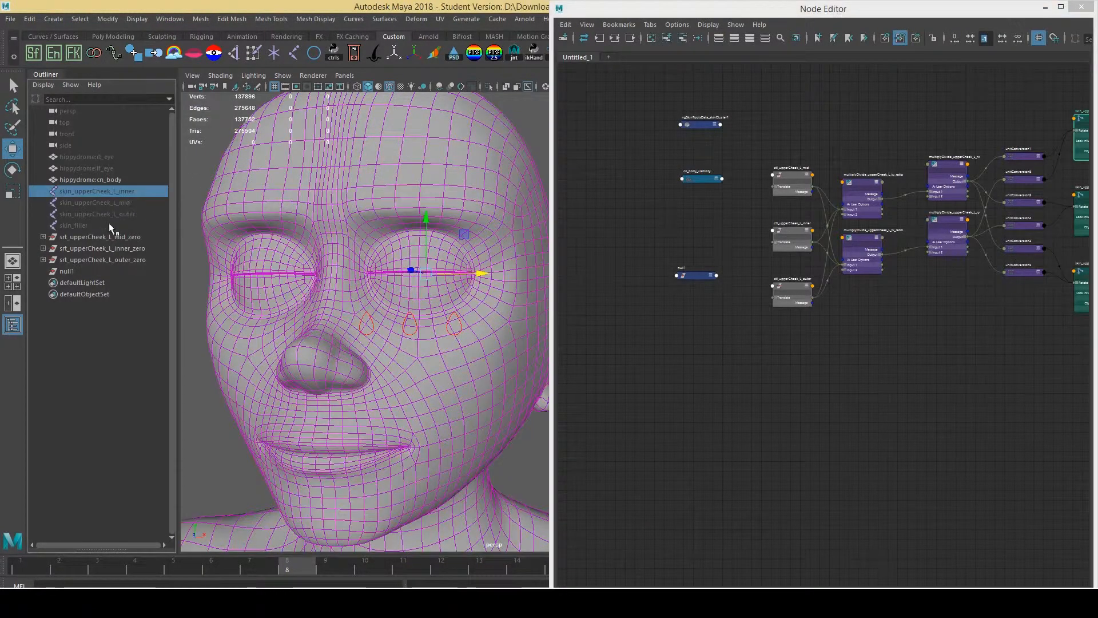
pyautogui.keyDown('shift'); pyautogui.click(109, 224); pyautogui.keyUp('shift')
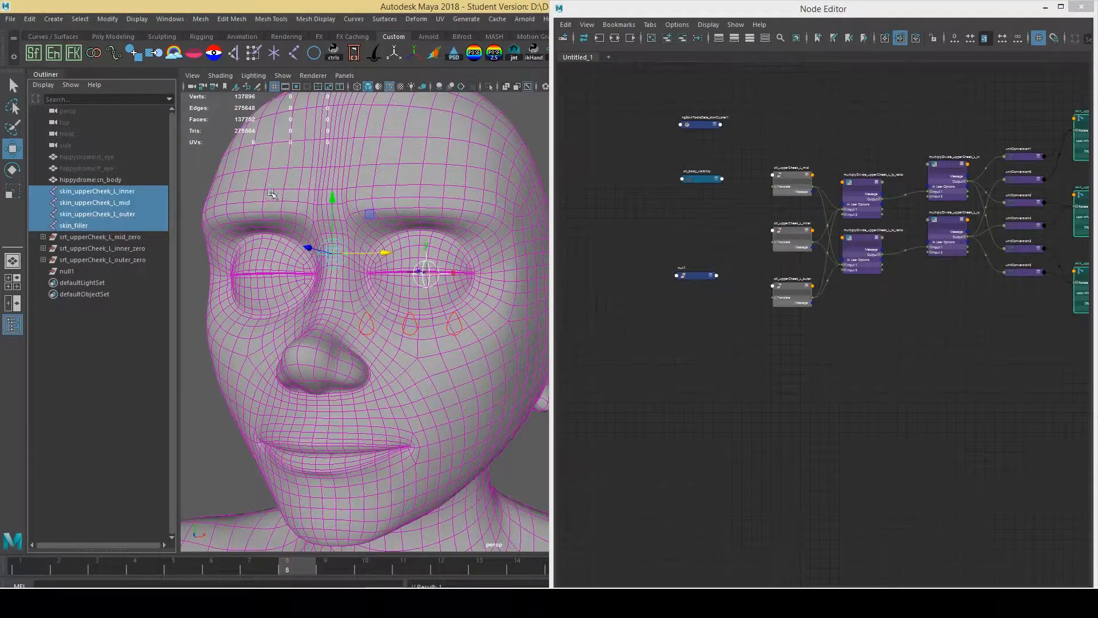
pyautogui.keyDown('alt'); pyautogui.moveTo(451, 252); pyautogui.dragTo(353, 274); pyautogui.keyUp('alt')
pyautogui.click(228, 194)
pyautogui.click(320, 264)
pyautogui.hotkey('ctrl', 'z')
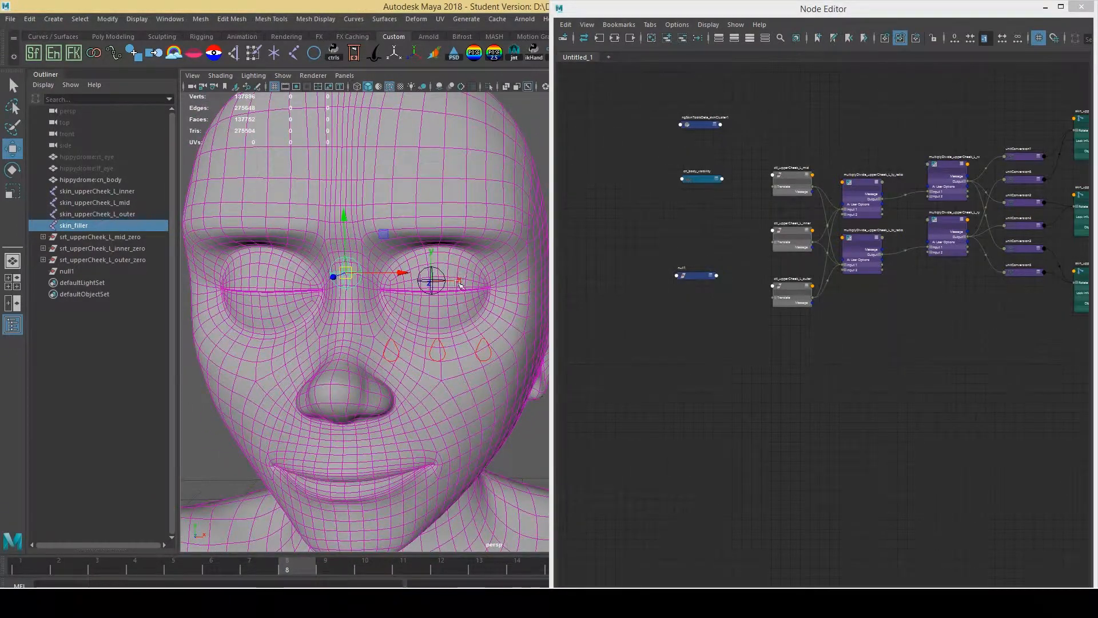
# Select the skin_upperCheek_L_inner and _mid joints and inspect their network in the node graph
pyautogui.click(114, 191)
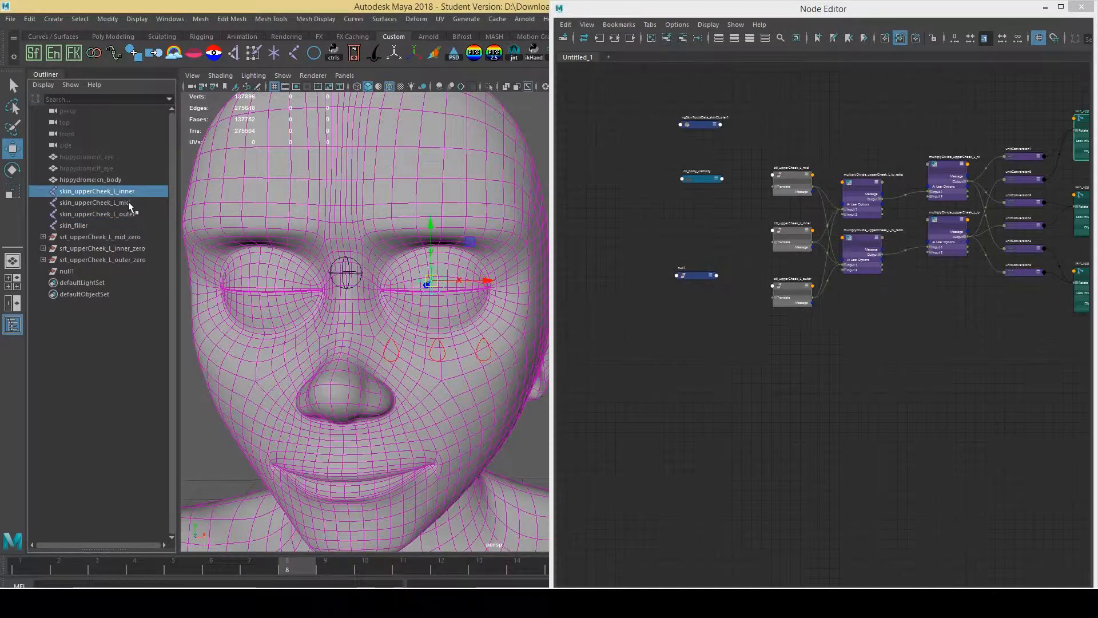
pyautogui.keyDown('shift'); pyautogui.click(120, 214); pyautogui.keyUp('shift')
pyautogui.click(129, 192)
pyautogui.click(131, 203)
pyautogui.keyDown('alt'); pyautogui.moveTo(390, 229); pyautogui.dragTo(376, 250); pyautogui.keyUp('alt')
pyautogui.scroll(5, 372, 240)
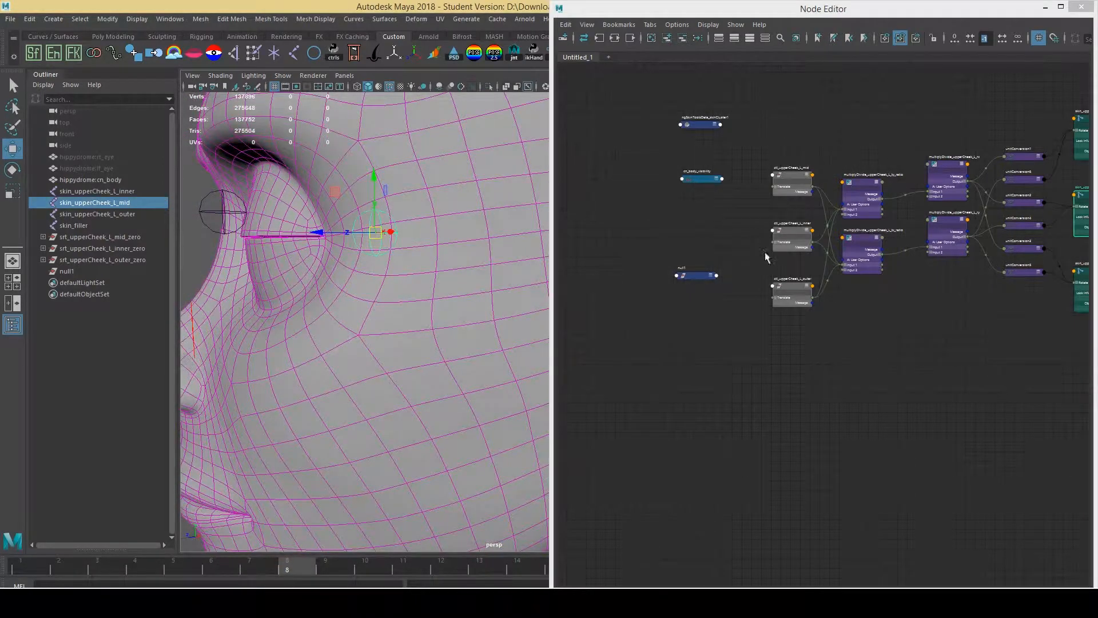
pyautogui.keyDown('alt'); pyautogui.moveTo(766, 253); pyautogui.dragTo(659, 250, button='middle'); pyautogui.keyUp('alt')
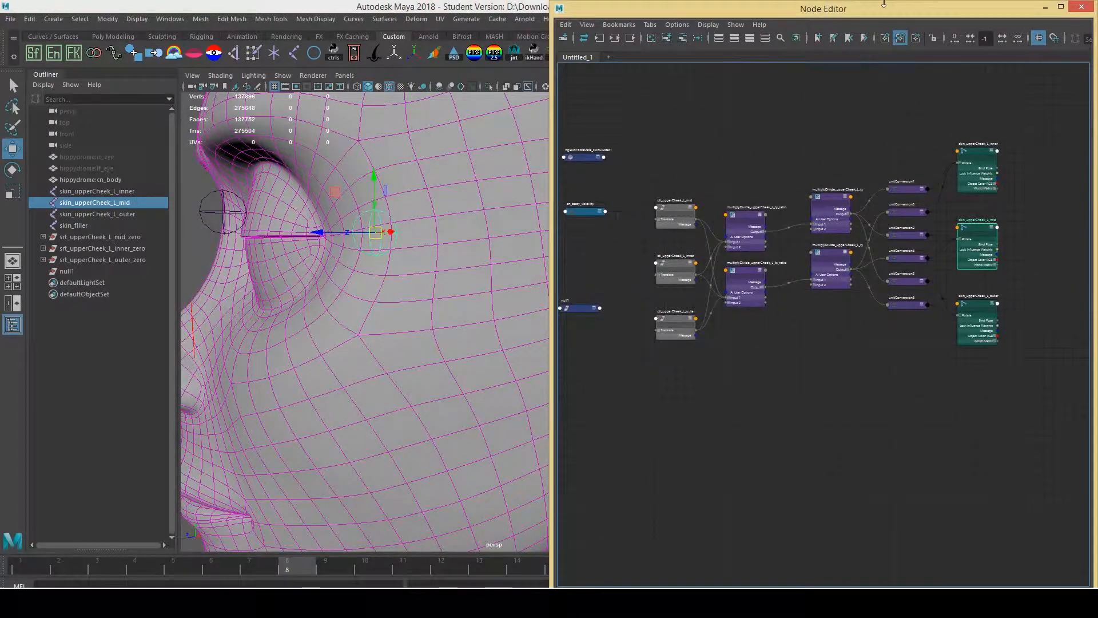
pyautogui.keyDown('alt'); pyautogui.moveTo(260, 235); pyautogui.dragTo(320, 195, button='middle'); pyautogui.keyUp('alt')
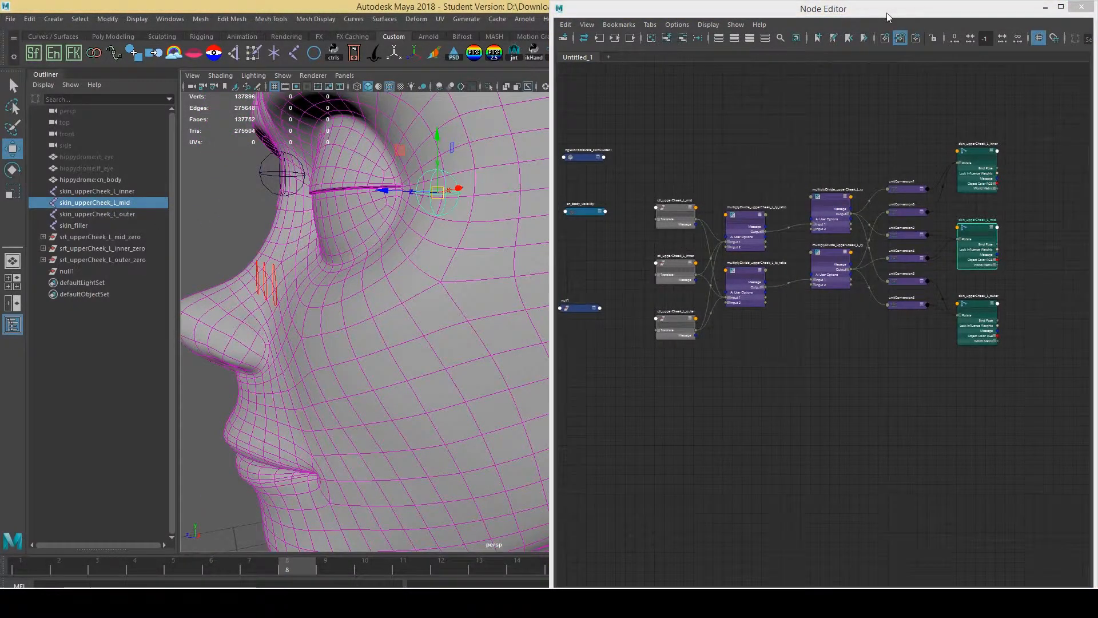
# Maximize the Node Editor, move the ctl_upperCheek_L_inner and ty_ratio nodes, expand Input 1, then restore
pyautogui.doubleClick(889, 17)
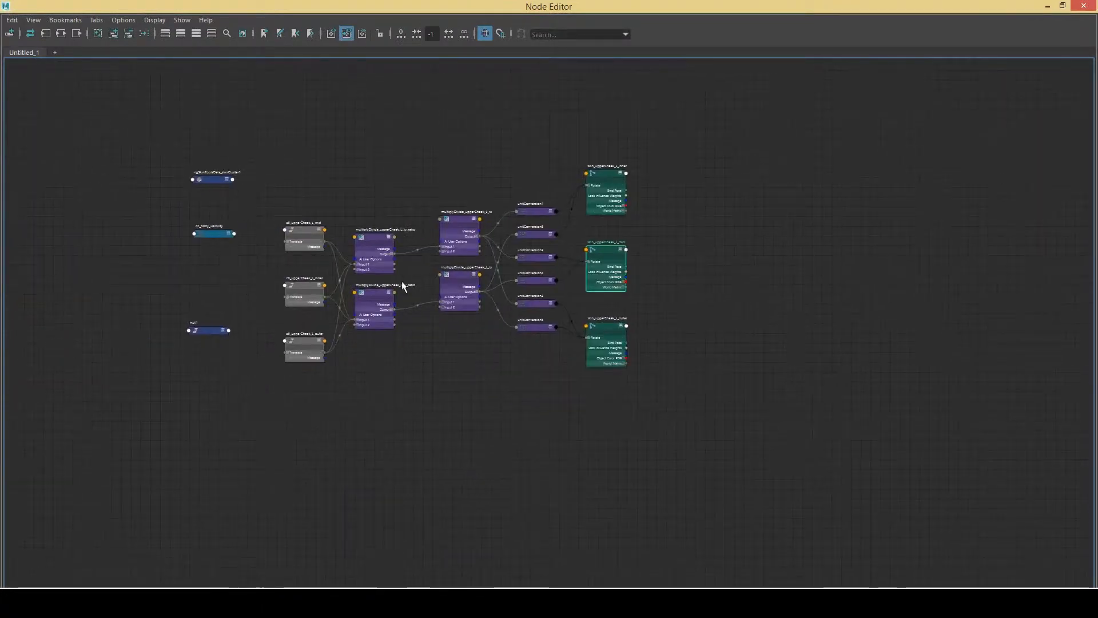
pyautogui.scroll(5, 402, 285)
pyautogui.keyDown('alt'); pyautogui.moveTo(328, 286); pyautogui.dragTo(361, 324, button='middle'); pyautogui.keyUp('alt')
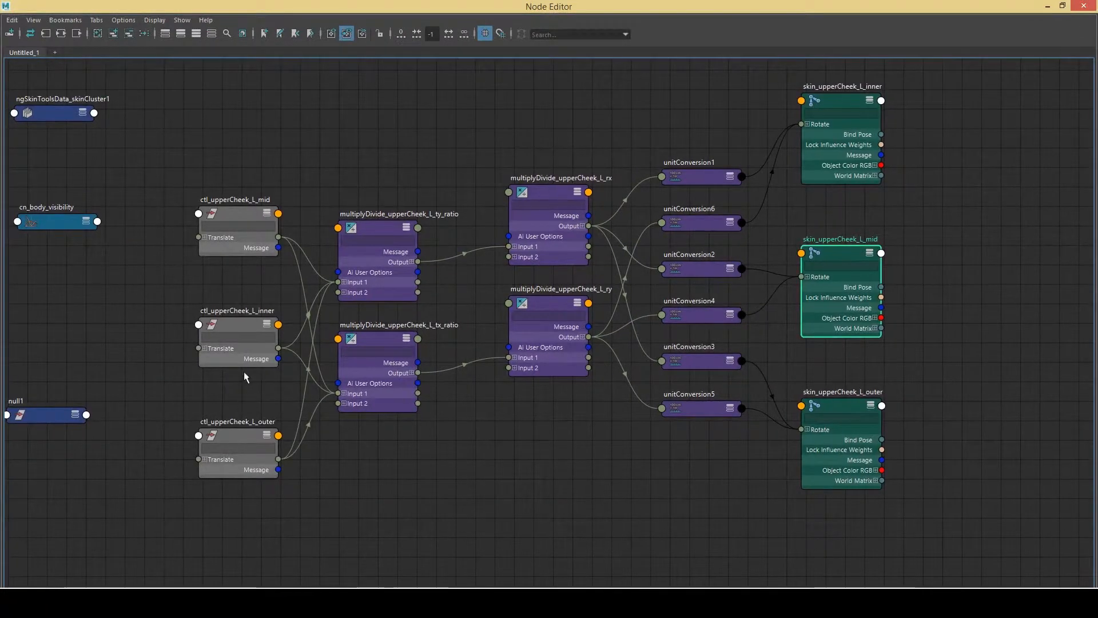
pyautogui.moveTo(235, 324); pyautogui.dragTo(230, 298)
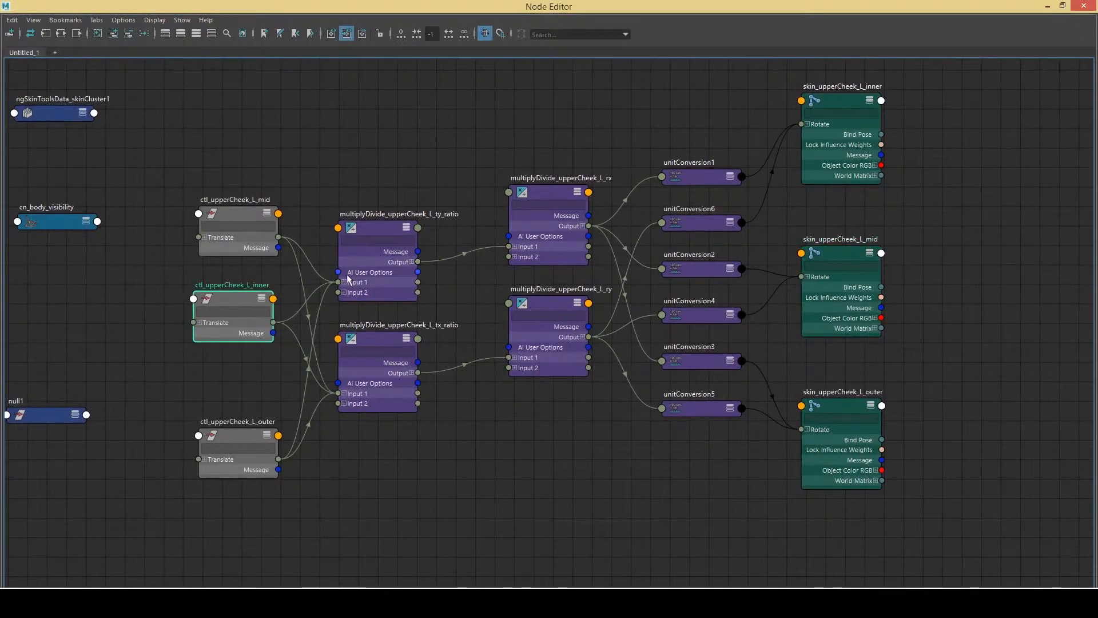
pyautogui.moveTo(361, 282); pyautogui.dragTo(366, 222)
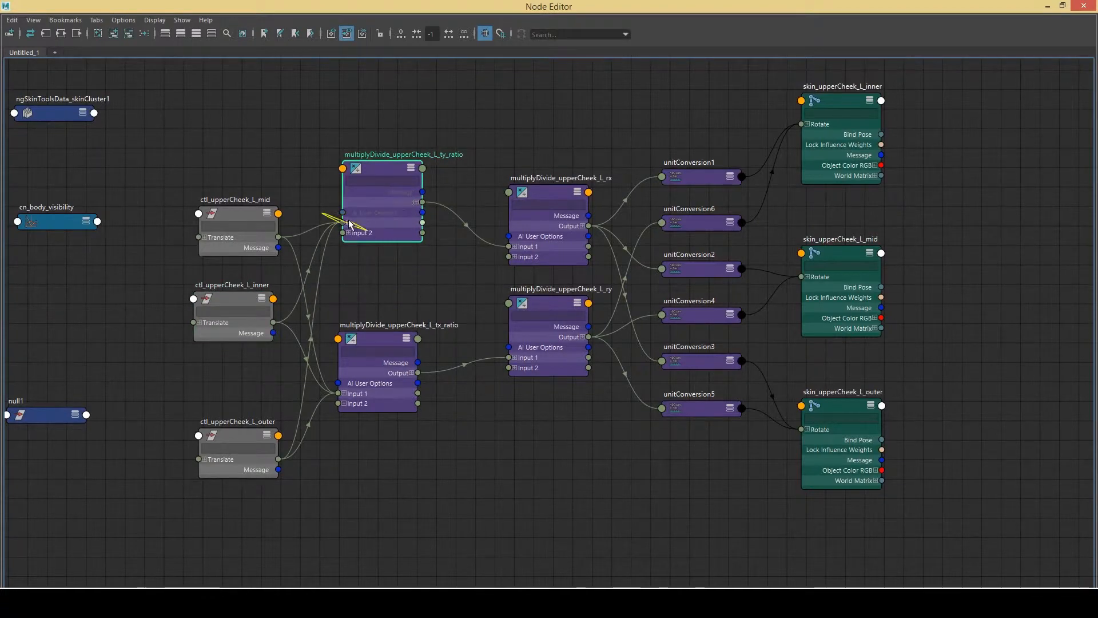
pyautogui.click(349, 223)
pyautogui.moveTo(515, 6); pyautogui.dragTo(851, 243)
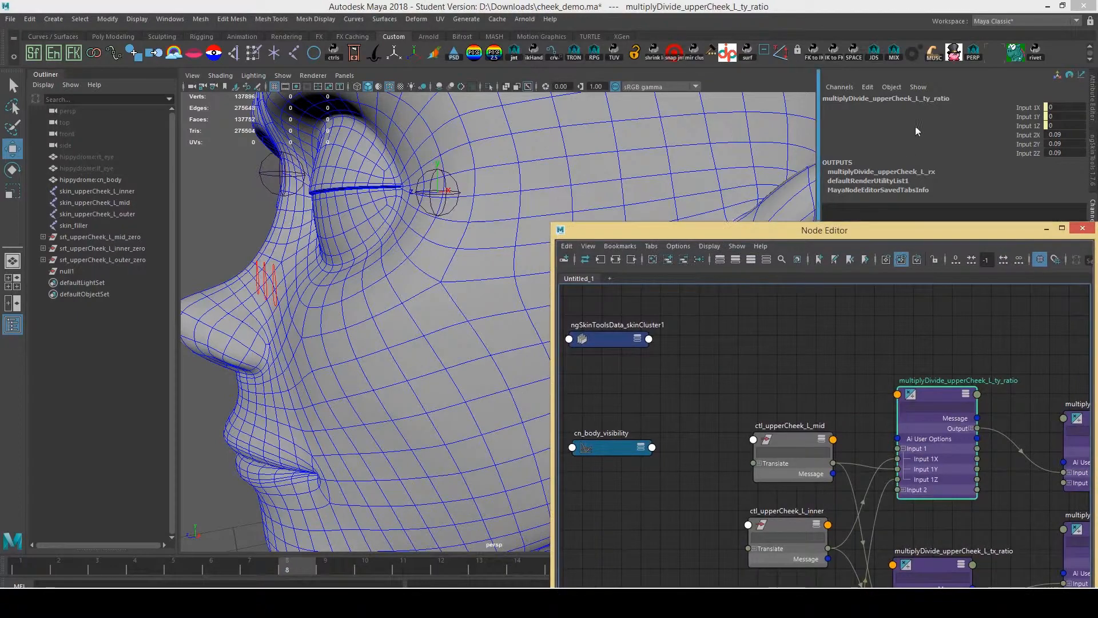
# Raise the inner and outer upper-cheek controls in Y to deform the cheek under the eye
pyautogui.keyDown('alt'); pyautogui.moveTo(215, 269); pyautogui.dragTo(318, 69); pyautogui.keyUp('alt')
pyautogui.click(307, 276)
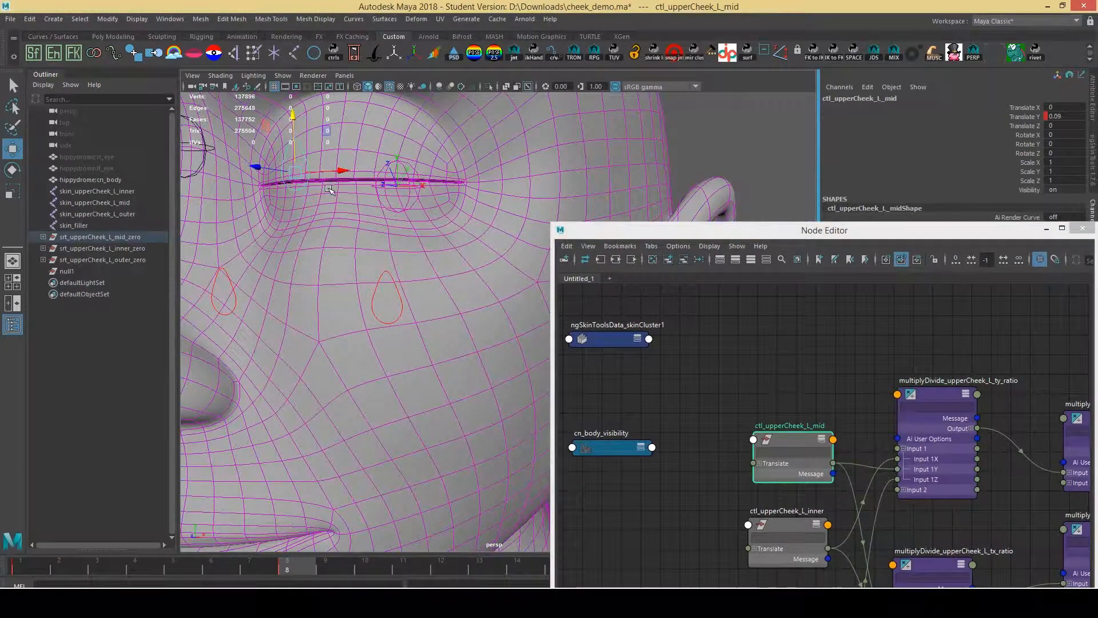
pyautogui.click(229, 276)
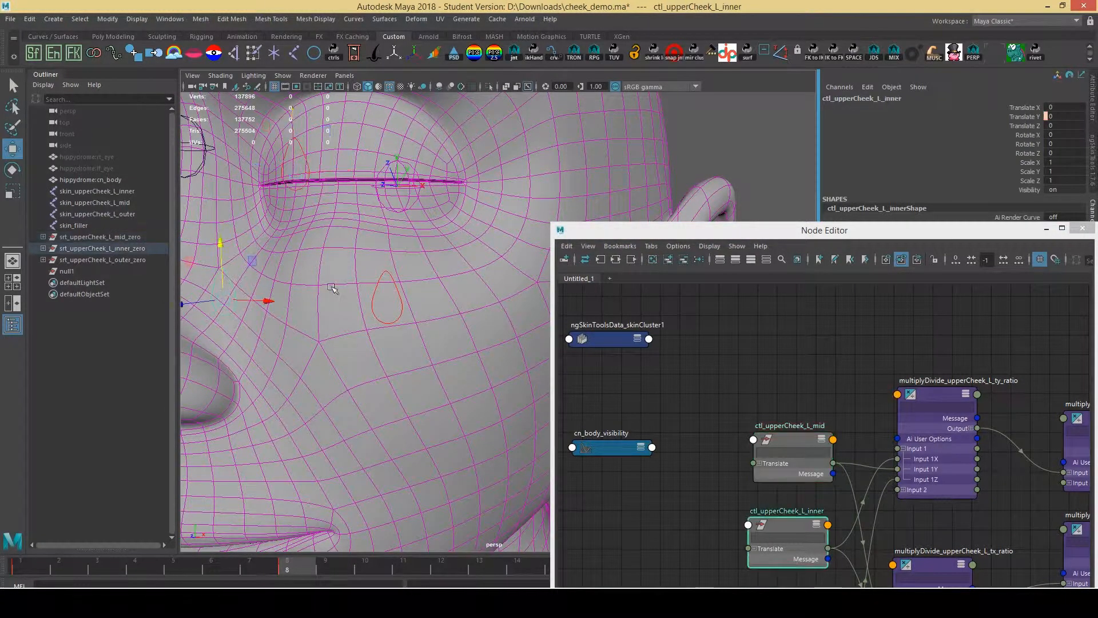
pyautogui.keyDown('shift'); pyautogui.click(386, 274); pyautogui.keyUp('shift')
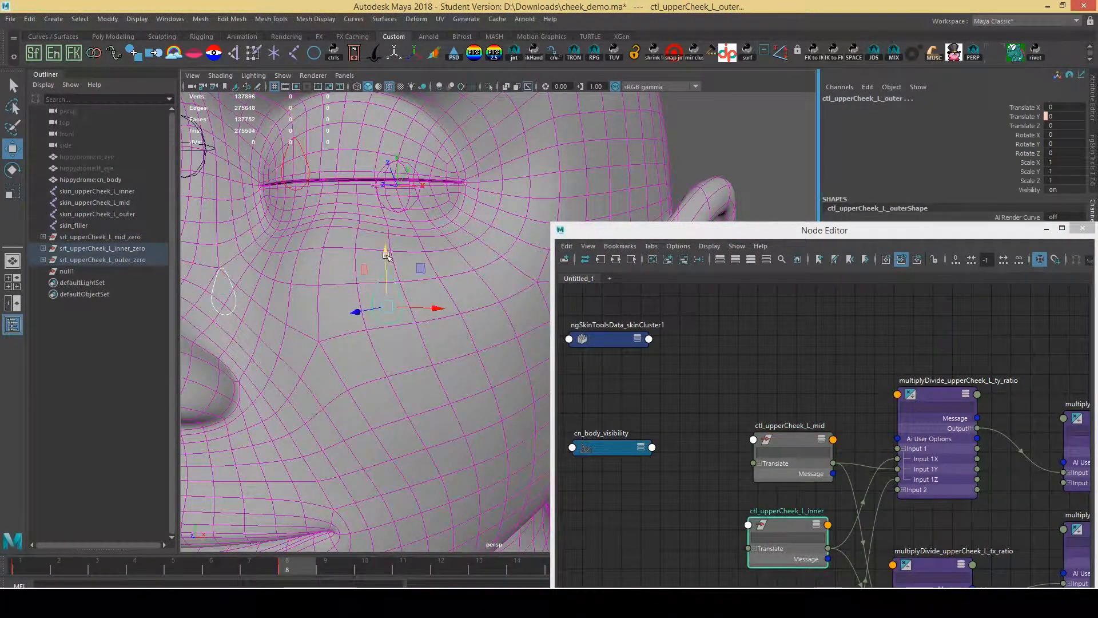
pyautogui.moveTo(387, 256); pyautogui.dragTo(384, 133)
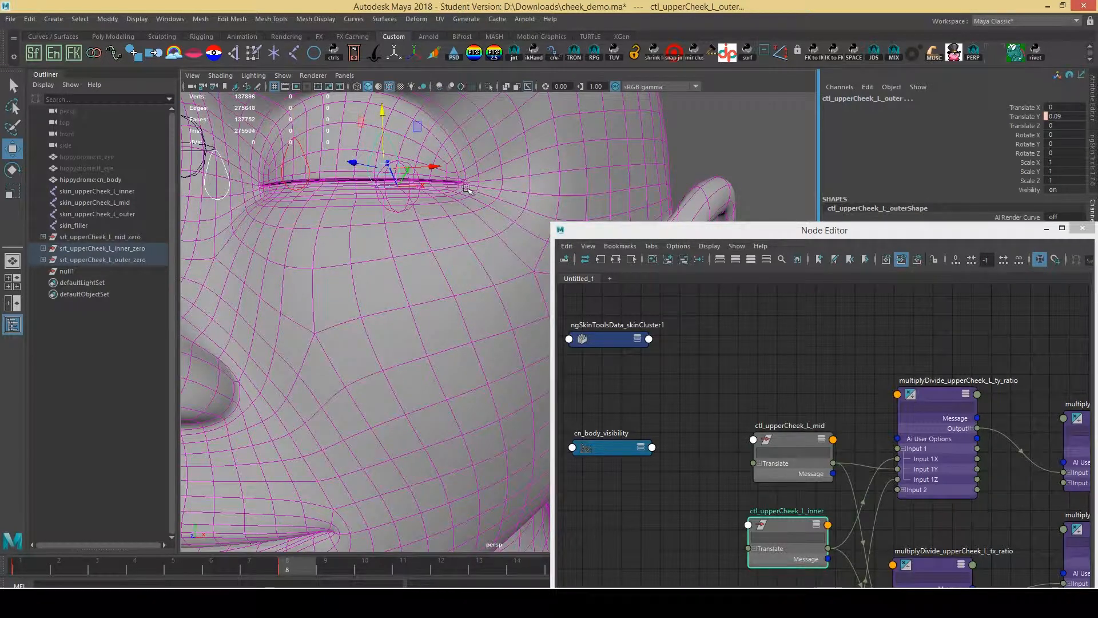
# Check the ty_ratio node's Input 1 values and each upper-cheek control's translation
pyautogui.click(946, 397)
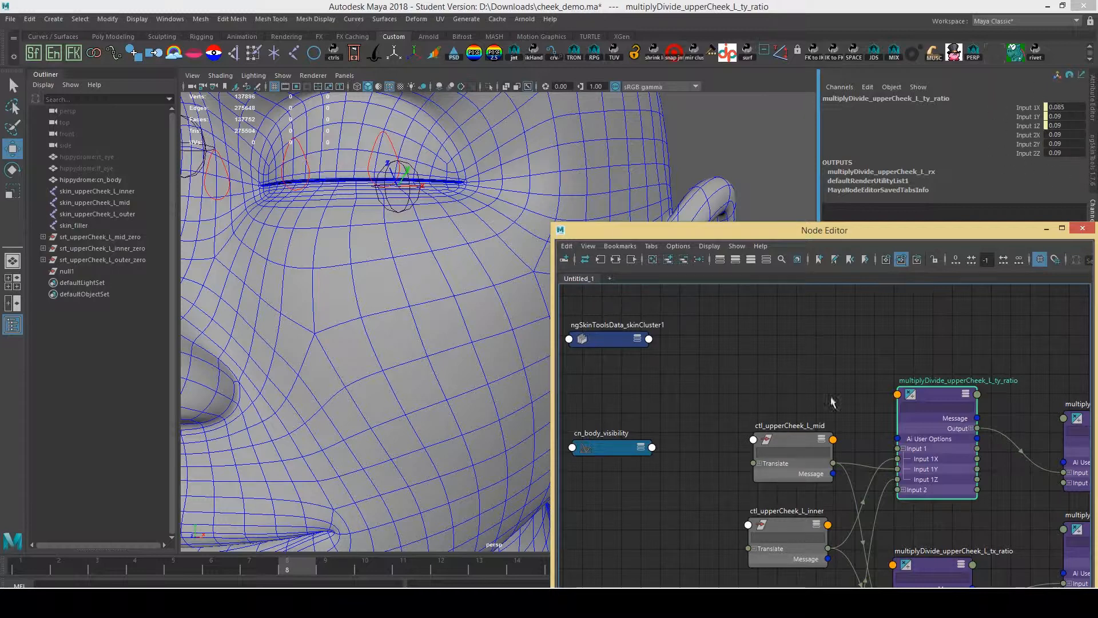
pyautogui.click(222, 164)
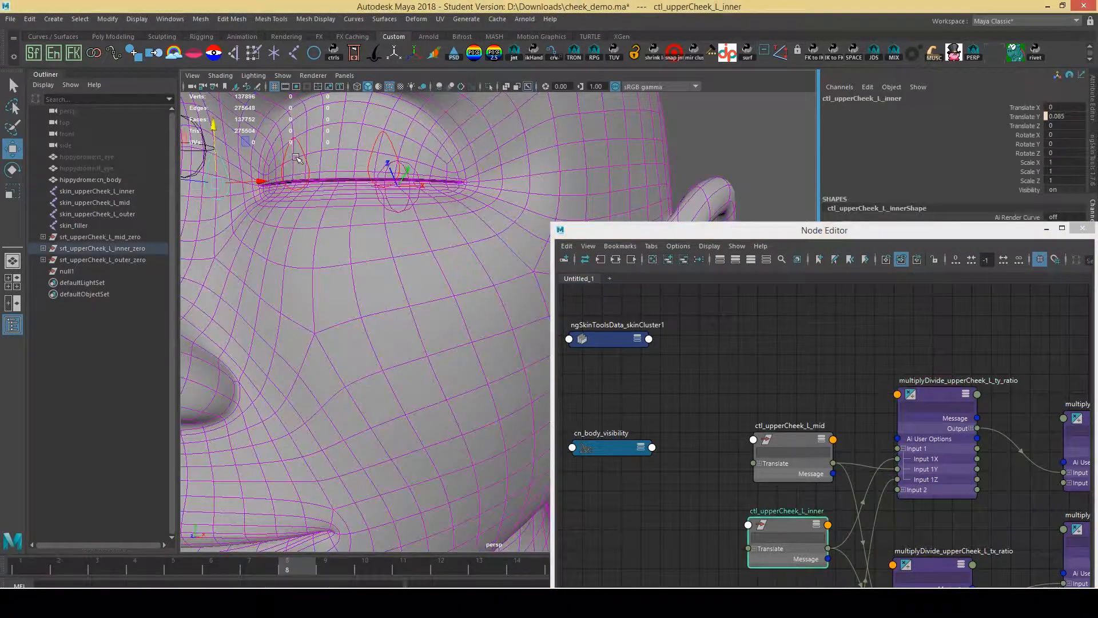
pyautogui.click(305, 157)
pyautogui.click(393, 141)
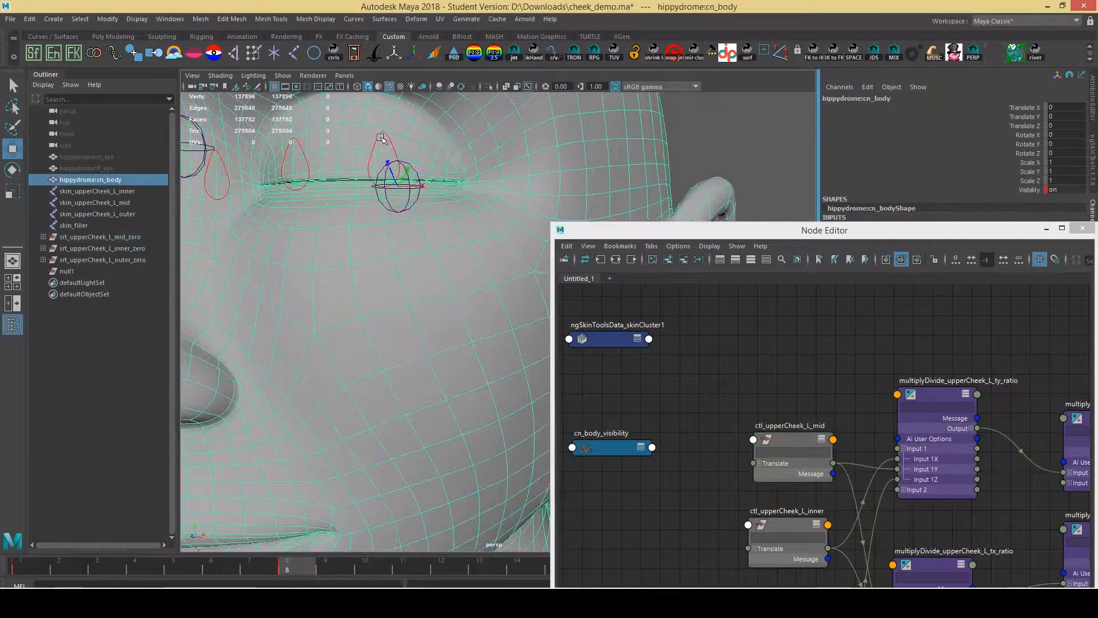
pyautogui.click(393, 143)
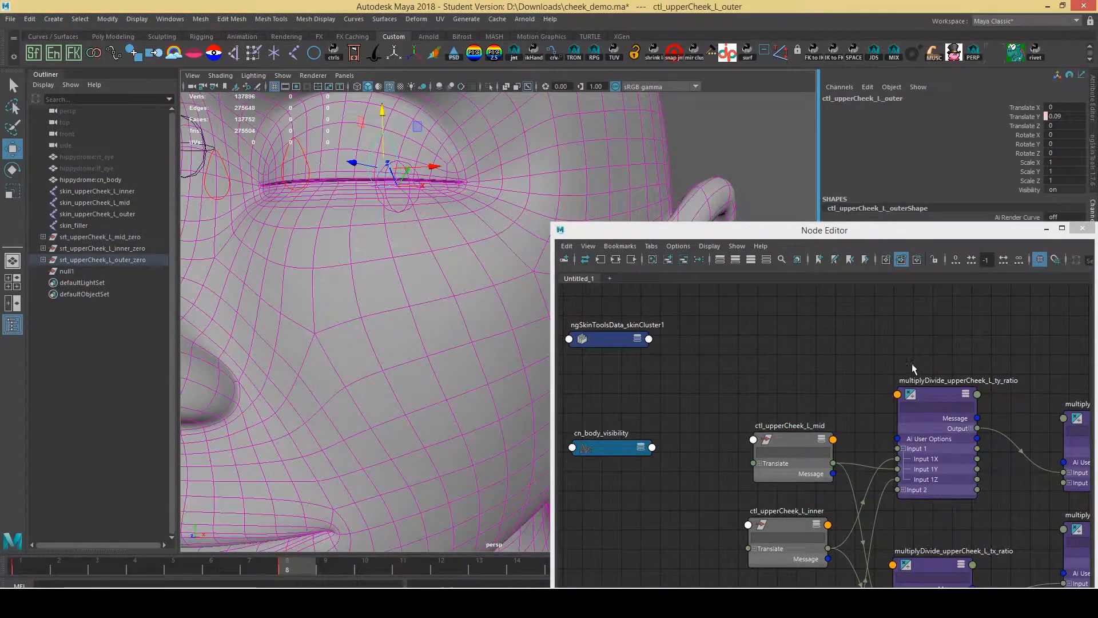
# Select multiplyDivide_upperCheek_L_rx and frame its unitConversion and skin joint connections in a resized Node Editor
pyautogui.moveTo(815, 381); pyautogui.dragTo(586, 338, button='middle')
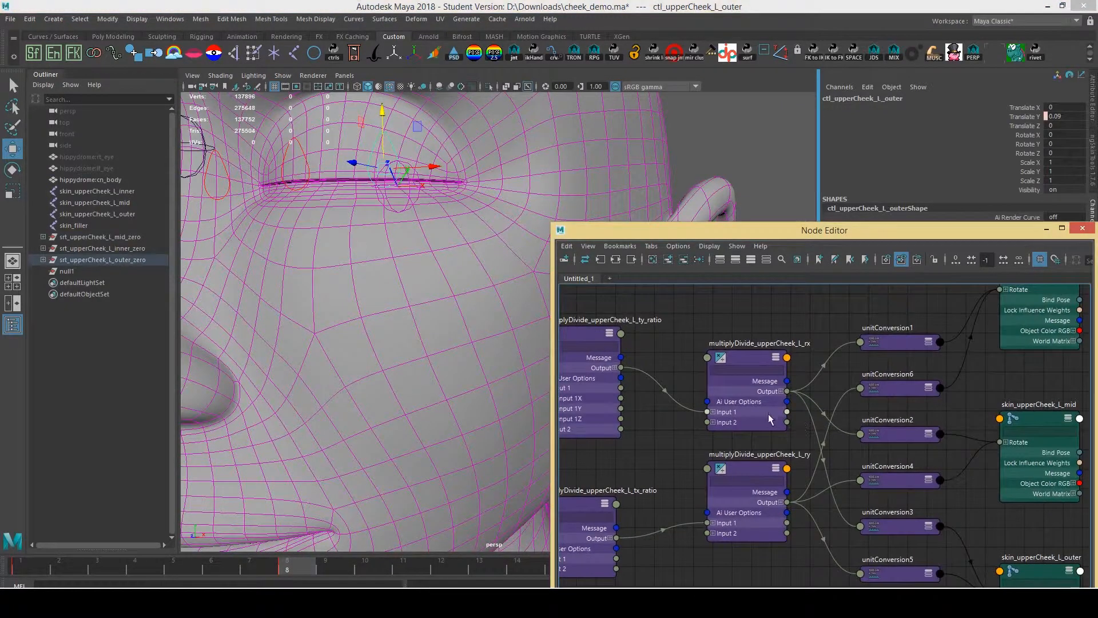
pyautogui.scroll(1, 603, 376)
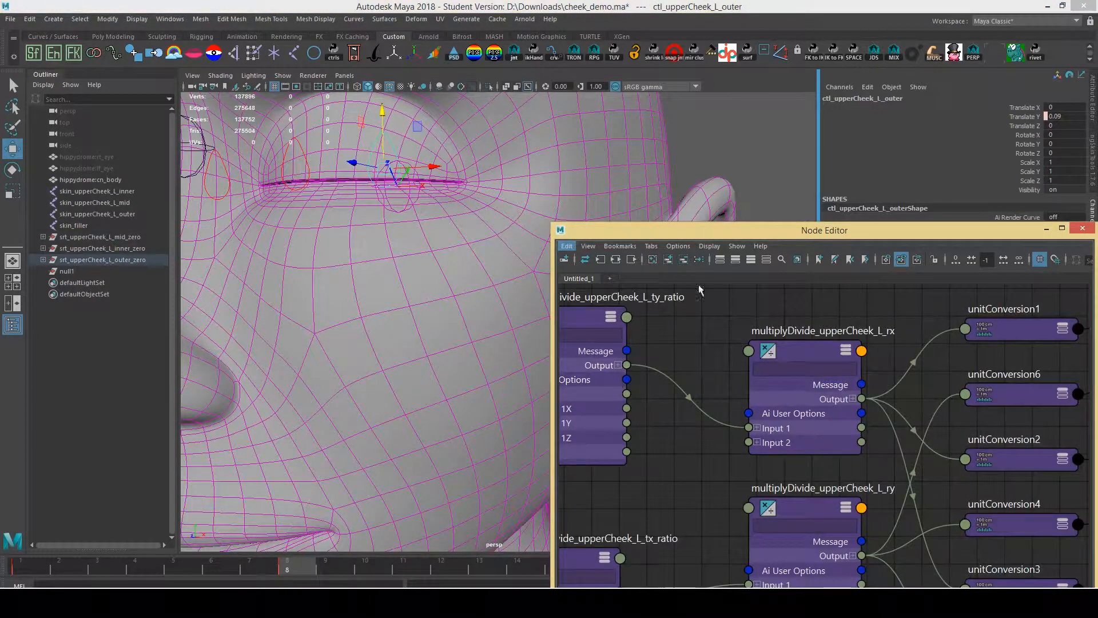
pyautogui.moveTo(715, 232); pyautogui.dragTo(714, 11)
pyautogui.keyDown('alt'); pyautogui.moveTo(780, 155); pyautogui.dragTo(852, 216, button='middle'); pyautogui.keyUp('alt')
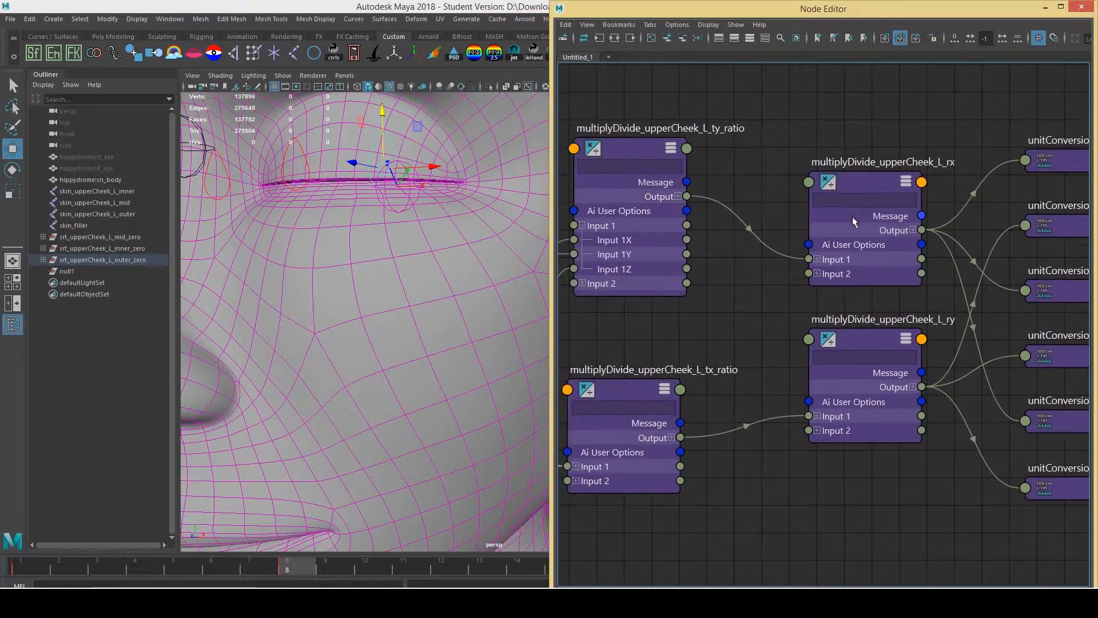
pyautogui.click(852, 217)
pyautogui.moveTo(888, 9); pyautogui.dragTo(664, 81)
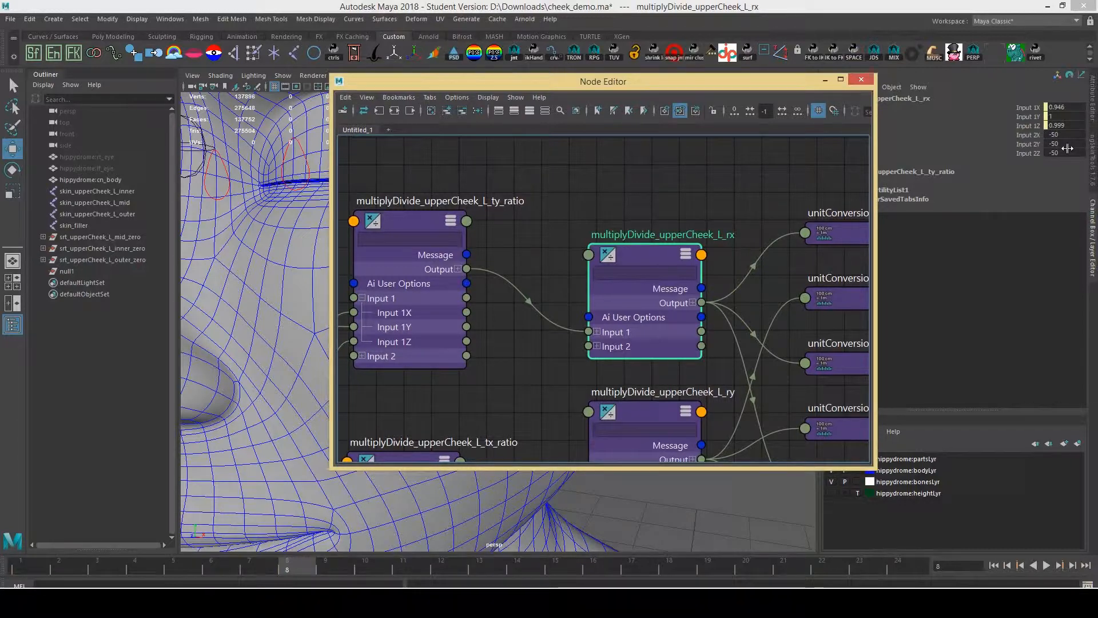
pyautogui.moveTo(772, 248); pyautogui.dragTo(547, 246, button='middle')
pyautogui.moveTo(409, 75); pyautogui.dragTo(409, 226)
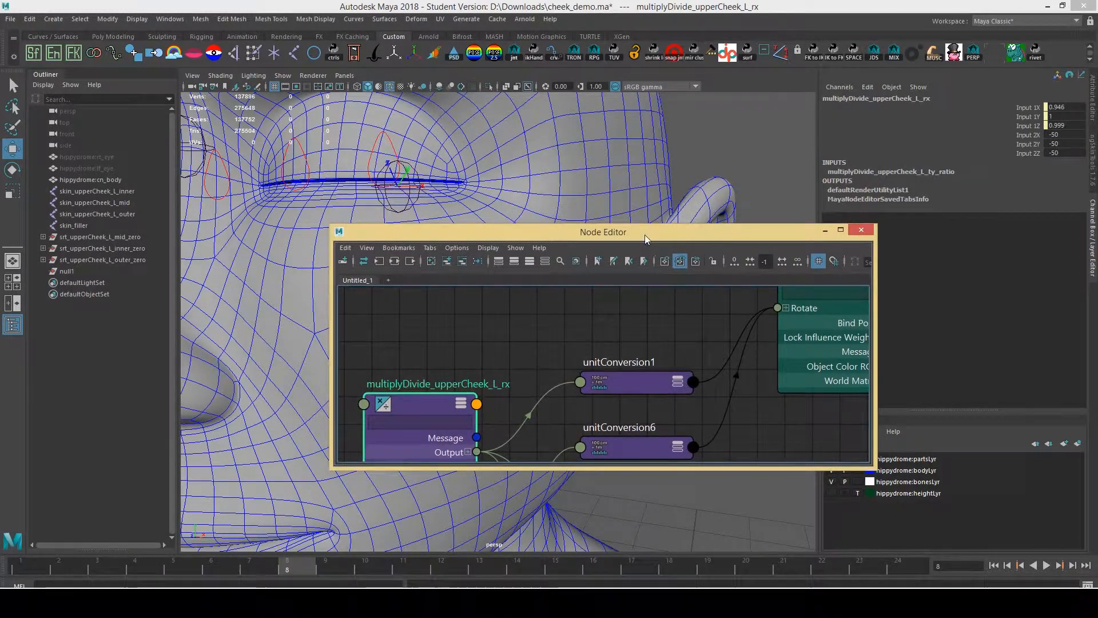
# Dock the Node Editor on the right, then drag the outer upper-cheek control down in Y
pyautogui.moveTo(645, 235); pyautogui.dragTo(1097, 309)
pyautogui.keyDown('alt'); pyautogui.moveTo(949, 292); pyautogui.dragTo(860, 377, button='middle'); pyautogui.keyUp('alt')
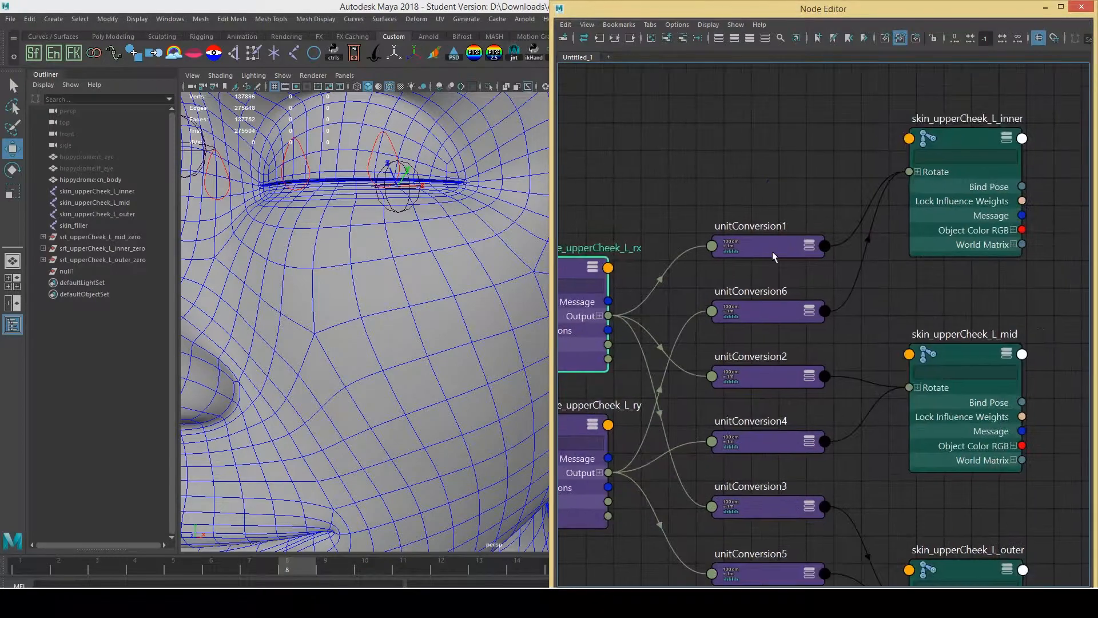
pyautogui.keyDown('alt'); pyautogui.moveTo(233, 240); pyautogui.dragTo(433, 159); pyautogui.keyUp('alt')
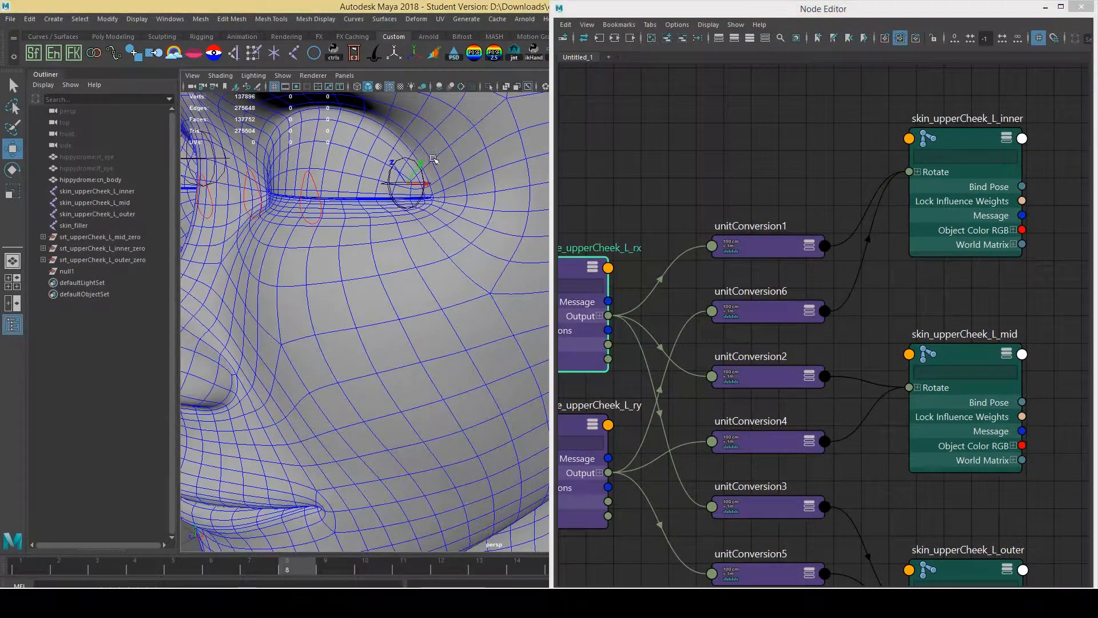
pyautogui.click(254, 173)
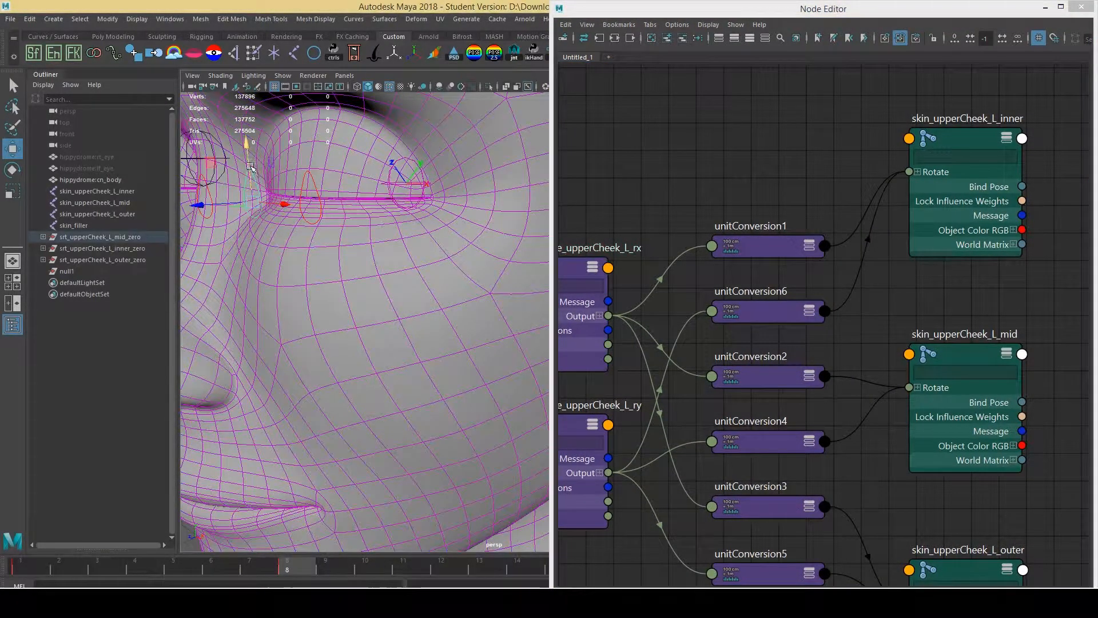
pyautogui.click(314, 183)
pyautogui.moveTo(309, 172); pyautogui.dragTo(327, 308)
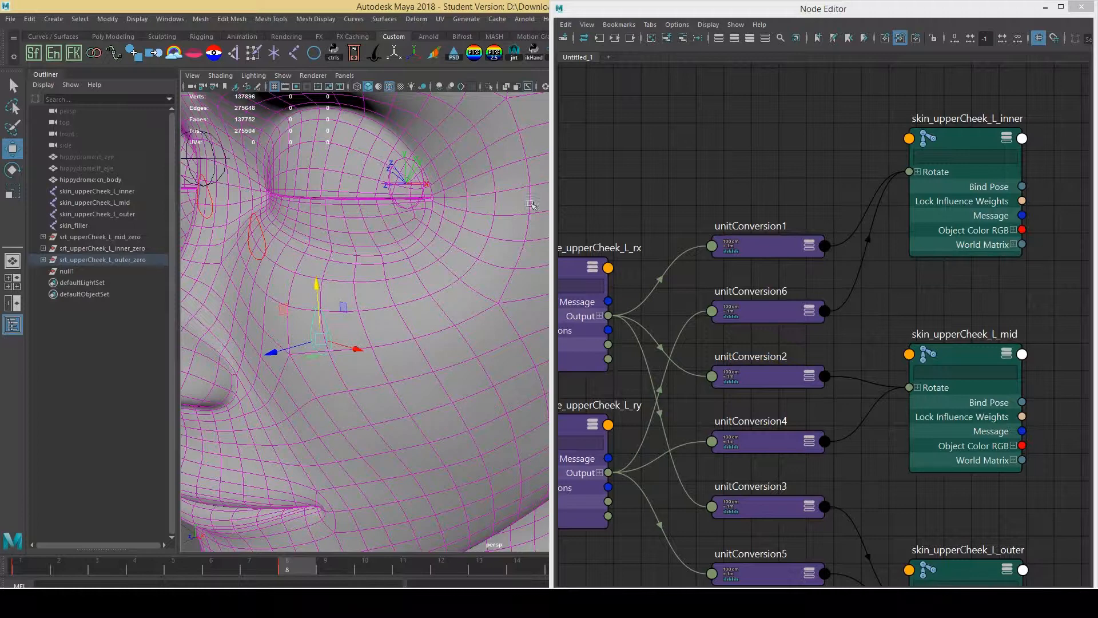
pyautogui.scroll(-3, 854, 249)
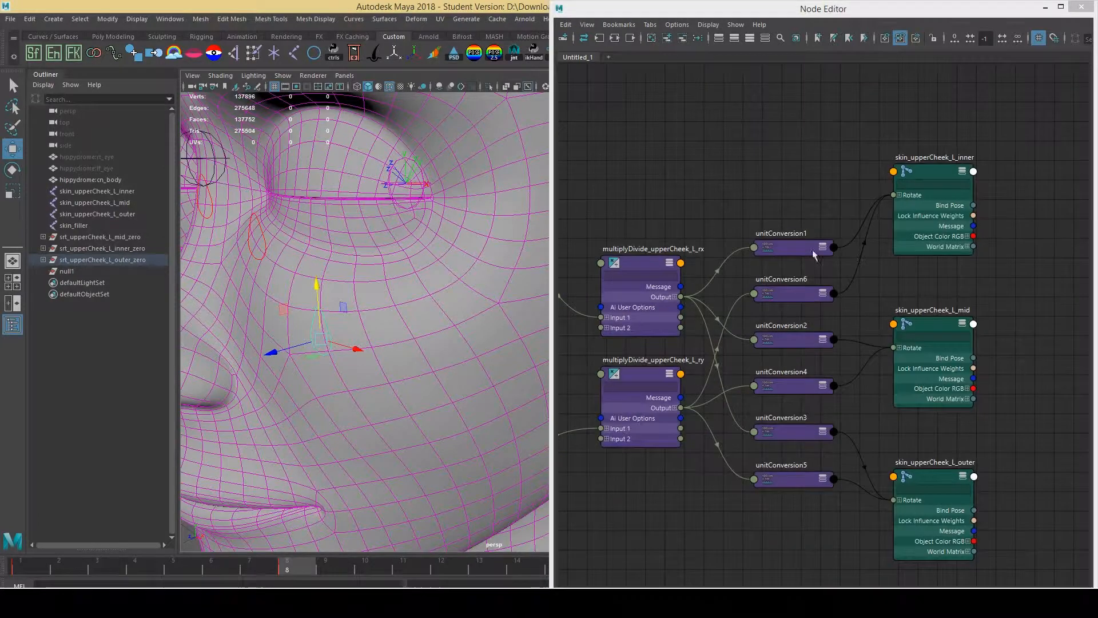
# Pan the graph to the ctl_upperCheek nodes and select multiplyDivide_upperCheek_L_tx_ratio
pyautogui.keyDown('alt'); pyautogui.moveTo(815, 253); pyautogui.dragTo(1030, 154, button='middle'); pyautogui.keyUp('alt')
pyautogui.keyDown('alt'); pyautogui.moveTo(795, 277); pyautogui.dragTo(1005, 203, button='middle'); pyautogui.keyUp('alt')
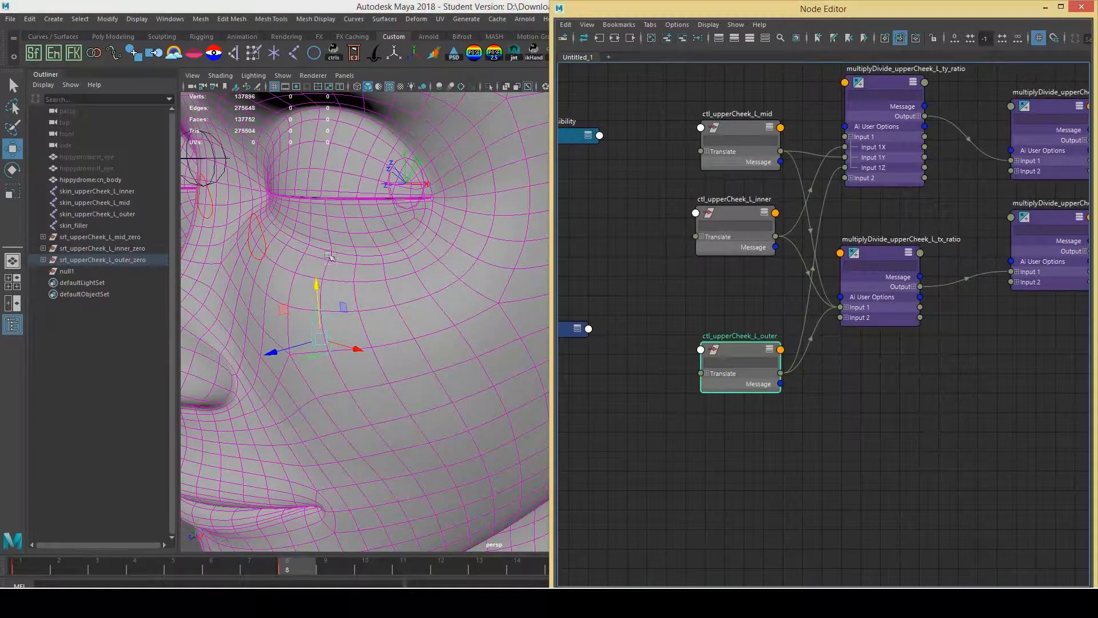
pyautogui.keyDown('alt'); pyautogui.moveTo(351, 254); pyautogui.dragTo(393, 251); pyautogui.keyUp('alt')
pyautogui.click(366, 228)
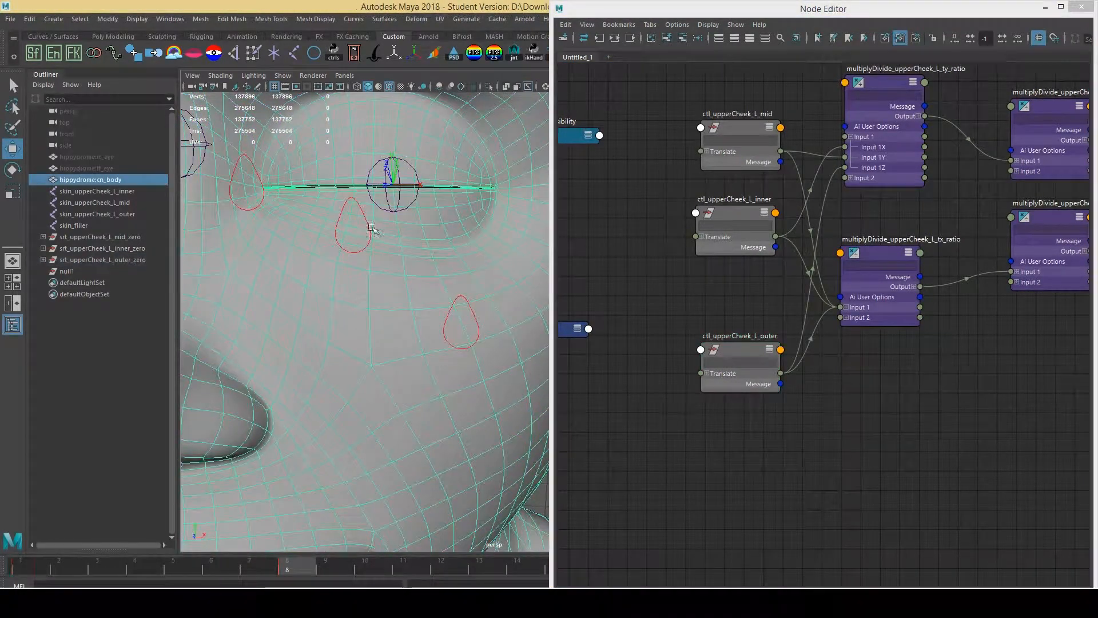
pyautogui.keyDown('alt'); pyautogui.moveTo(865, 290); pyautogui.dragTo(828, 293, button='middle'); pyautogui.keyUp('alt')
pyautogui.click(829, 294)
pyautogui.moveTo(828, 294); pyautogui.dragTo(831, 298)
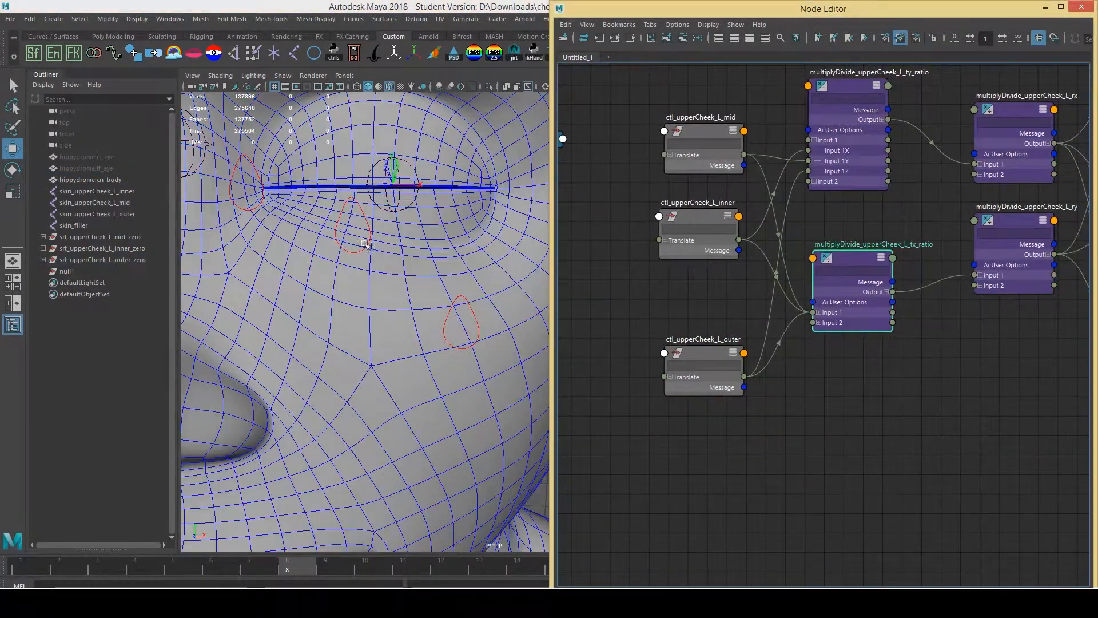
# Slide the mid upper-cheek control sideways in X, reselect the tx_ratio node, and float the Node Editor
pyautogui.click(394, 230)
pyautogui.moveTo(395, 230); pyautogui.dragTo(331, 231)
pyautogui.keyDown('alt'); pyautogui.moveTo(988, 312); pyautogui.dragTo(738, 317, button='middle'); pyautogui.keyUp('alt')
pyautogui.moveTo(744, 291); pyautogui.dragTo(747, 310)
pyautogui.click(615, 301)
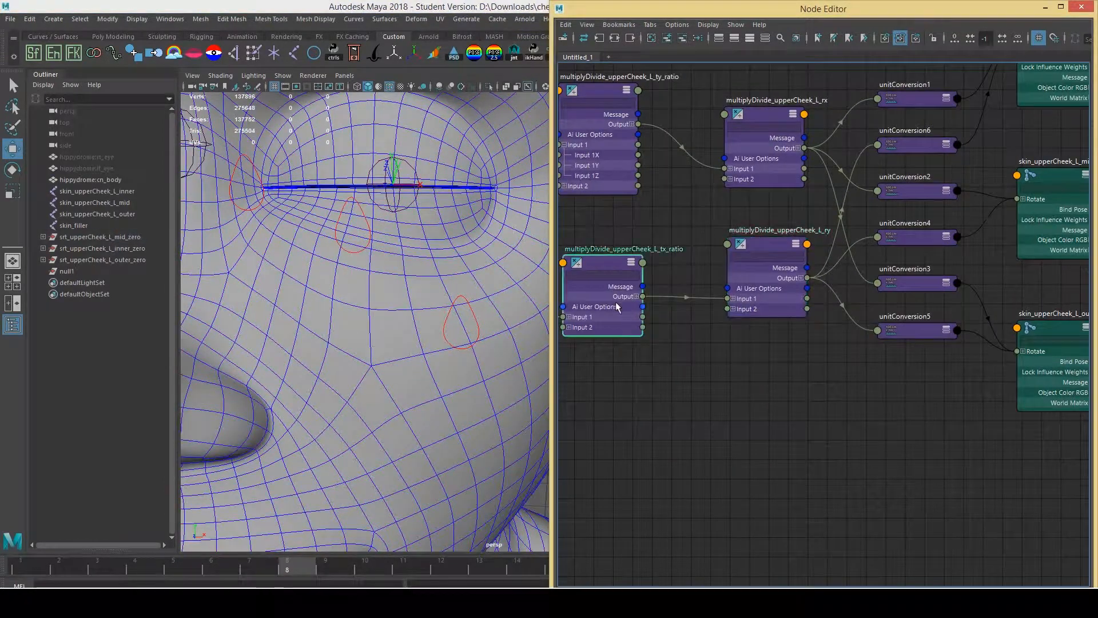
pyautogui.moveTo(895, 5); pyautogui.dragTo(755, 72)
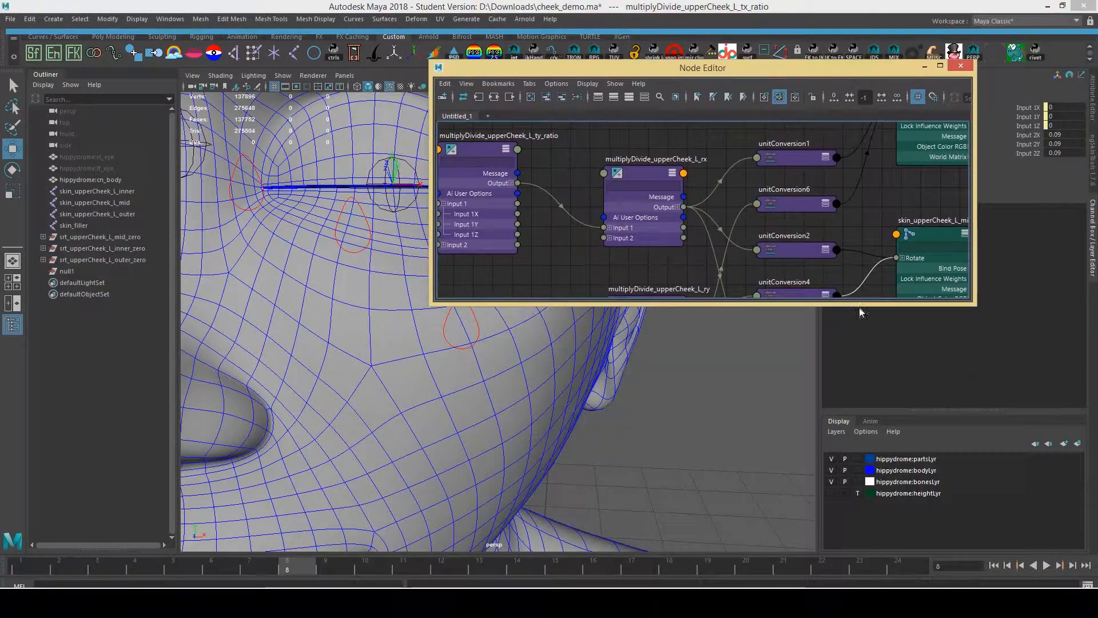
# Enlarge the Node Editor and select multiplyDivide_upperCheek_L_ry, with Input 2 reading 45
pyautogui.moveTo(804, 305); pyautogui.dragTo(796, 503)
pyautogui.click(627, 342)
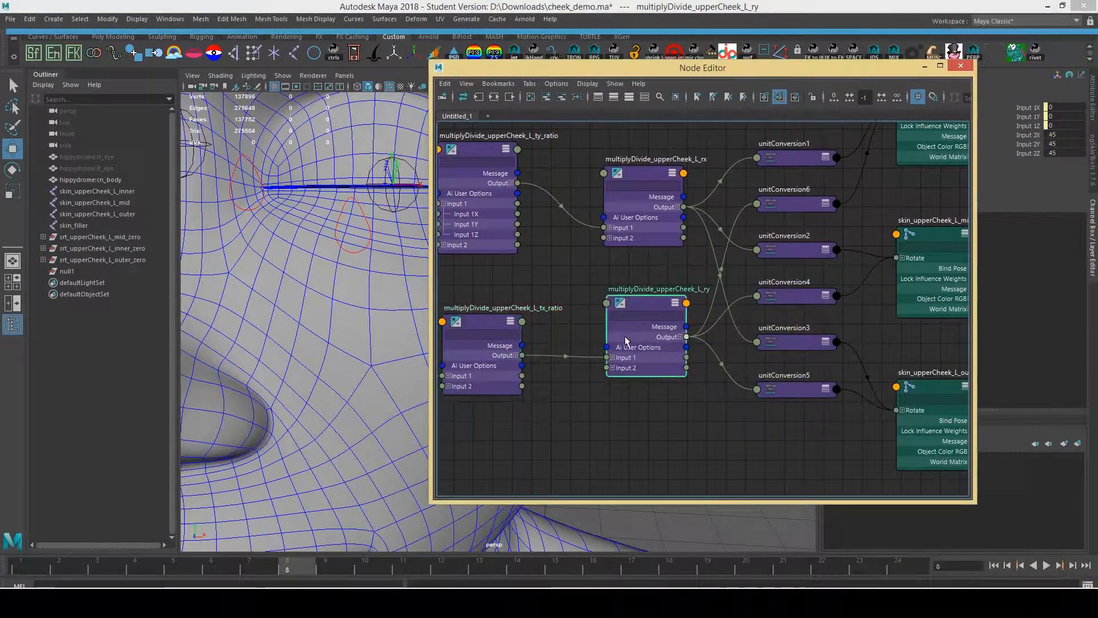
pyautogui.keyDown('alt'); pyautogui.moveTo(774, 395); pyautogui.dragTo(736, 361, button='middle'); pyautogui.keyUp('alt')
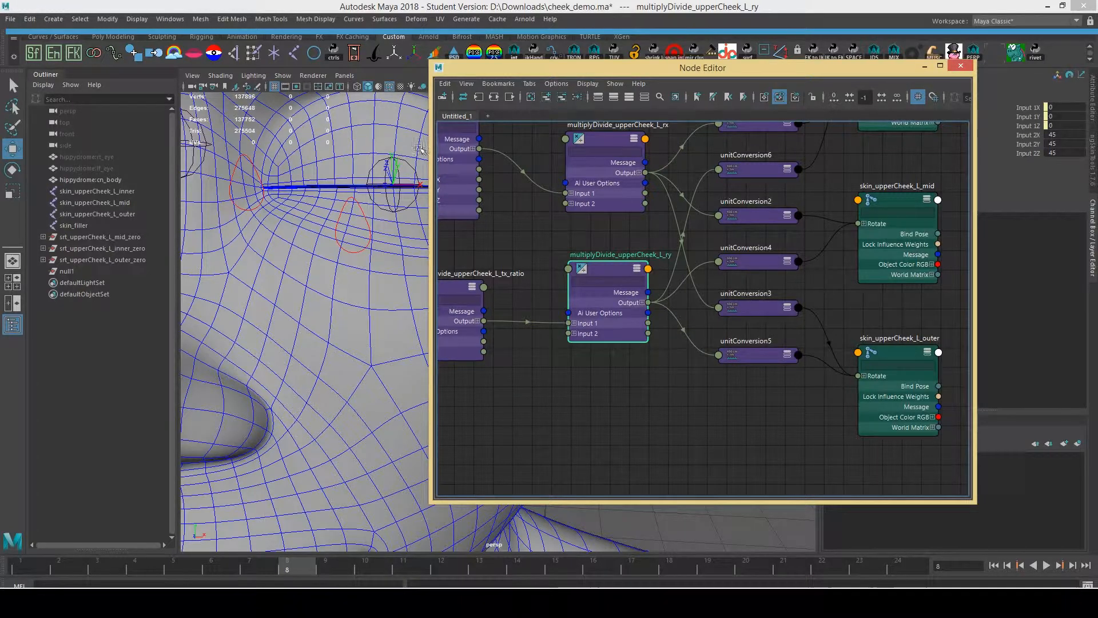
# Set ctl_upperCheek_L_mid Translate X to .09 and inspect the tx_ratio and ry nodes
pyautogui.click(373, 229)
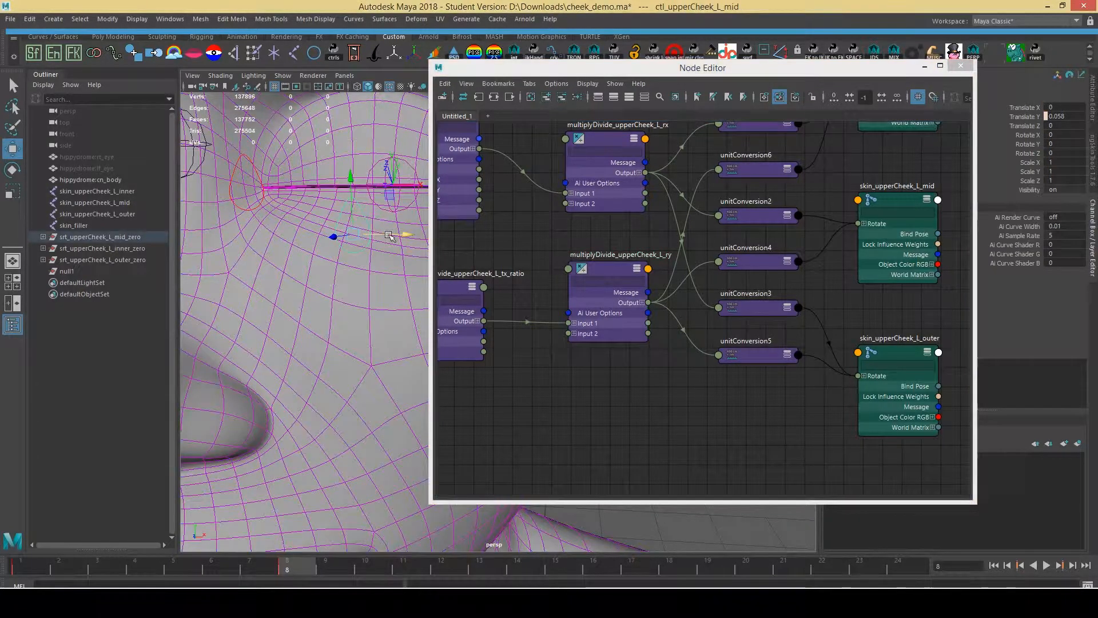
pyautogui.click(1063, 107)
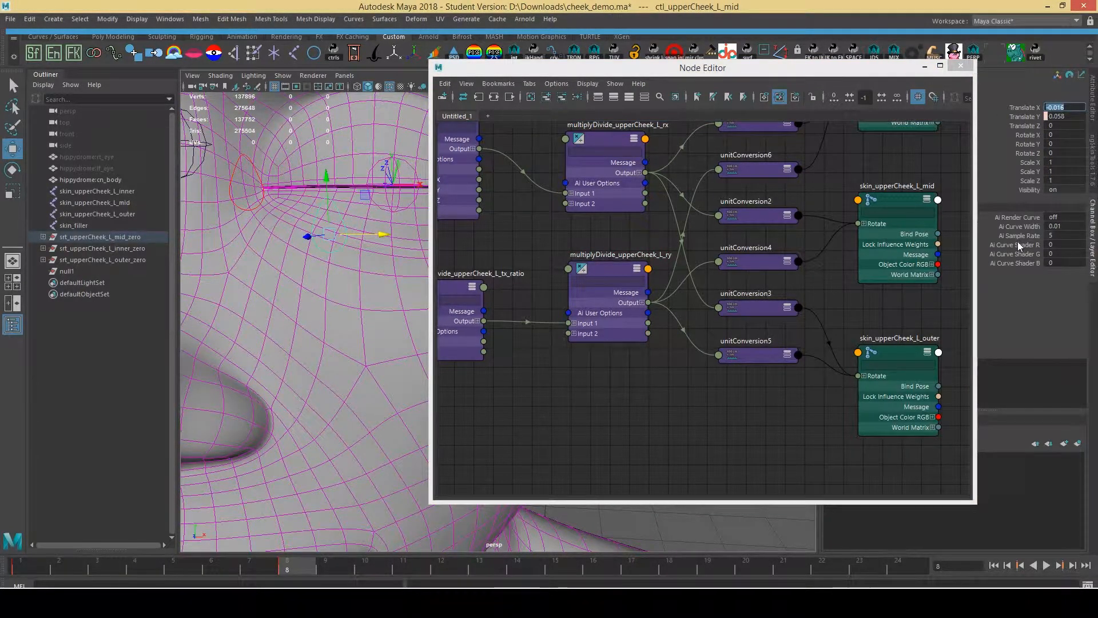
pyautogui.write('.09')
pyautogui.press('Return')
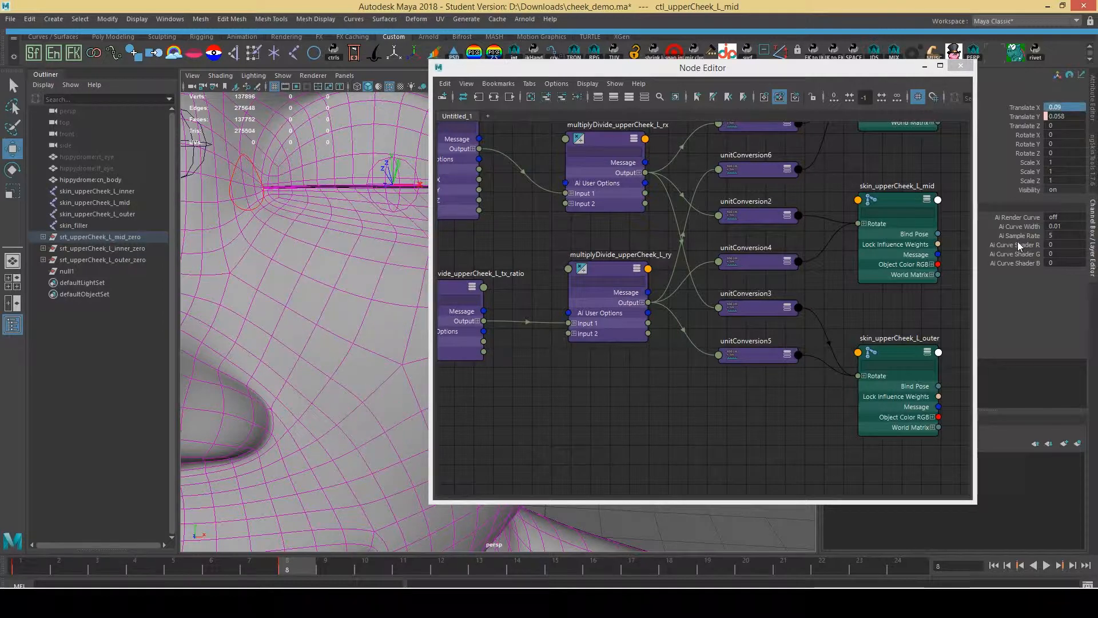
pyautogui.click(472, 325)
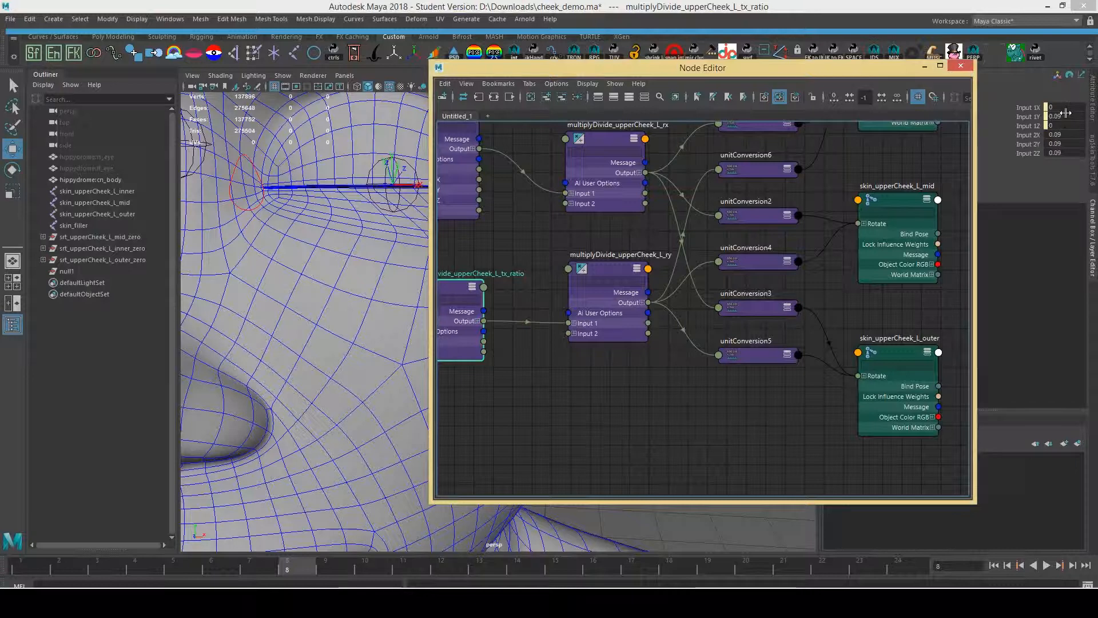
pyautogui.click(593, 328)
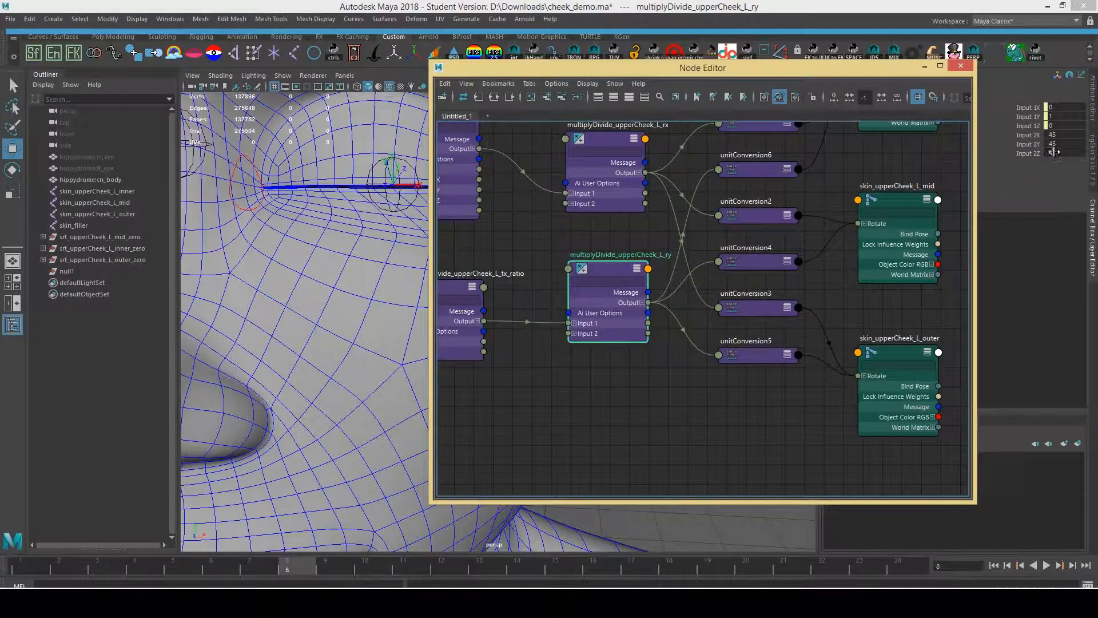
# Slide the mid control sideways, reset its Translate X to 0, and minimize the Node Editor
pyautogui.keyDown('alt'); pyautogui.moveTo(374, 303); pyautogui.dragTo(335, 314); pyautogui.keyUp('alt')
pyautogui.click(357, 312)
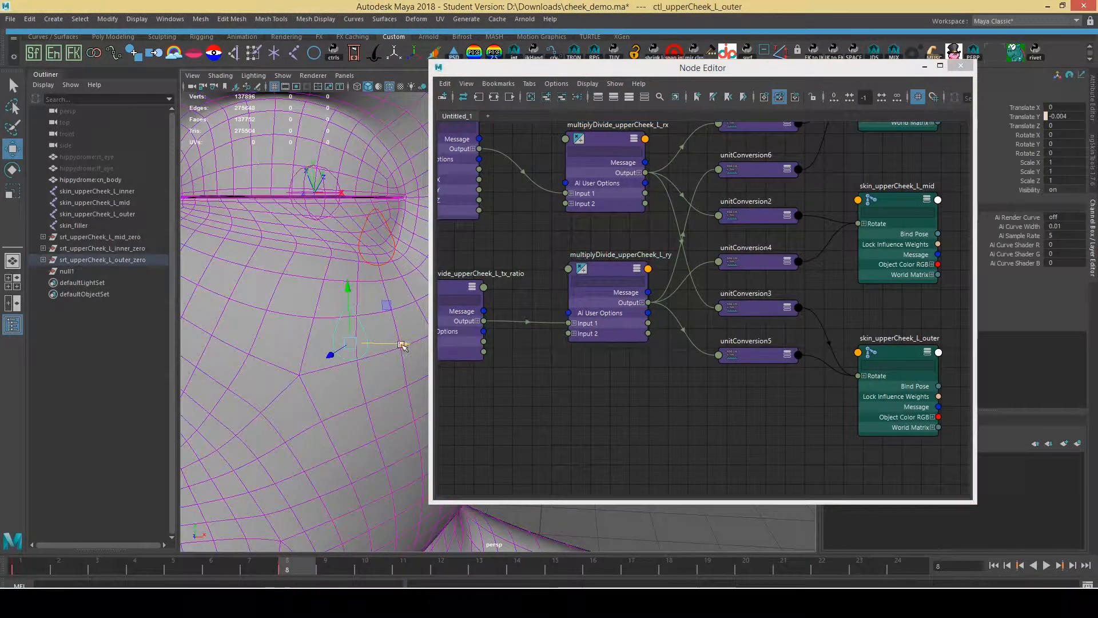
pyautogui.click(394, 242)
pyautogui.moveTo(409, 244); pyautogui.dragTo(321, 277)
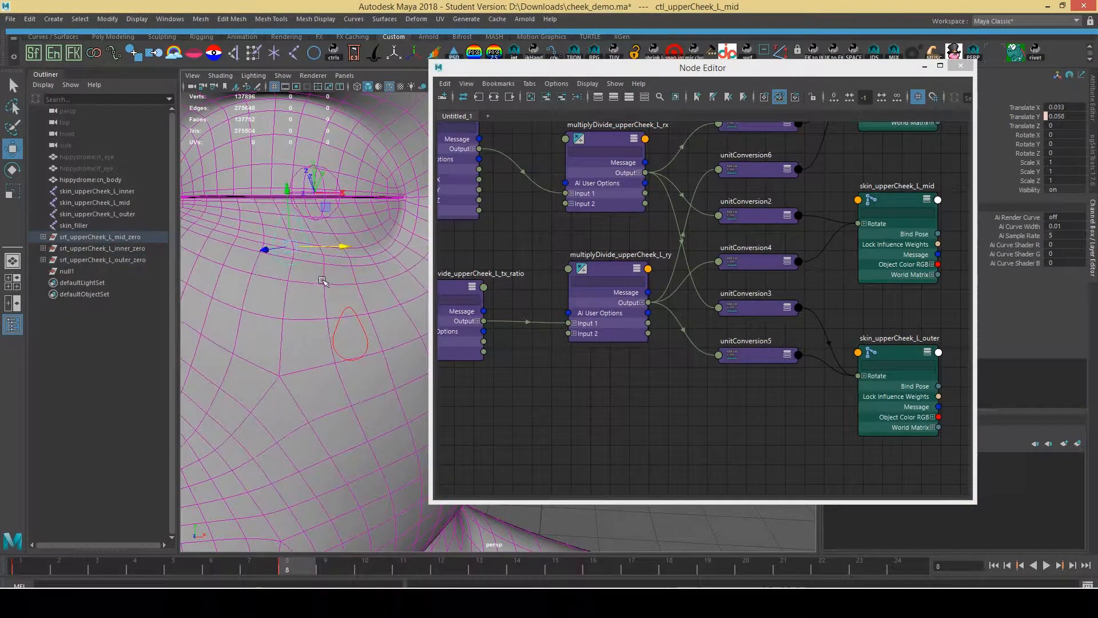
pyautogui.click(1072, 107)
pyautogui.write('0')
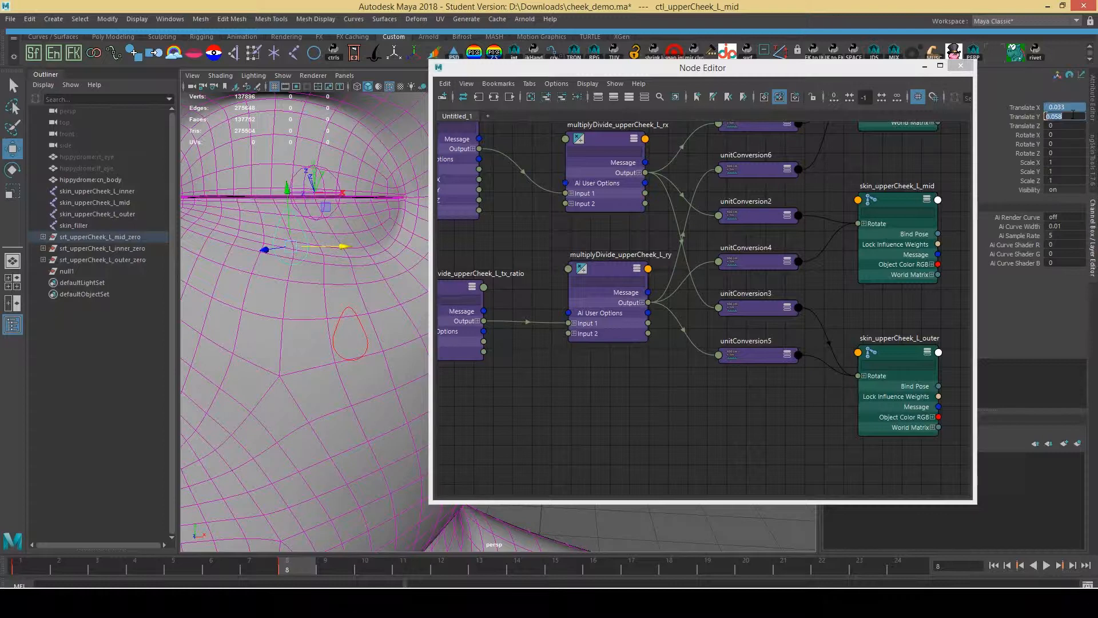
pyautogui.press('Return')
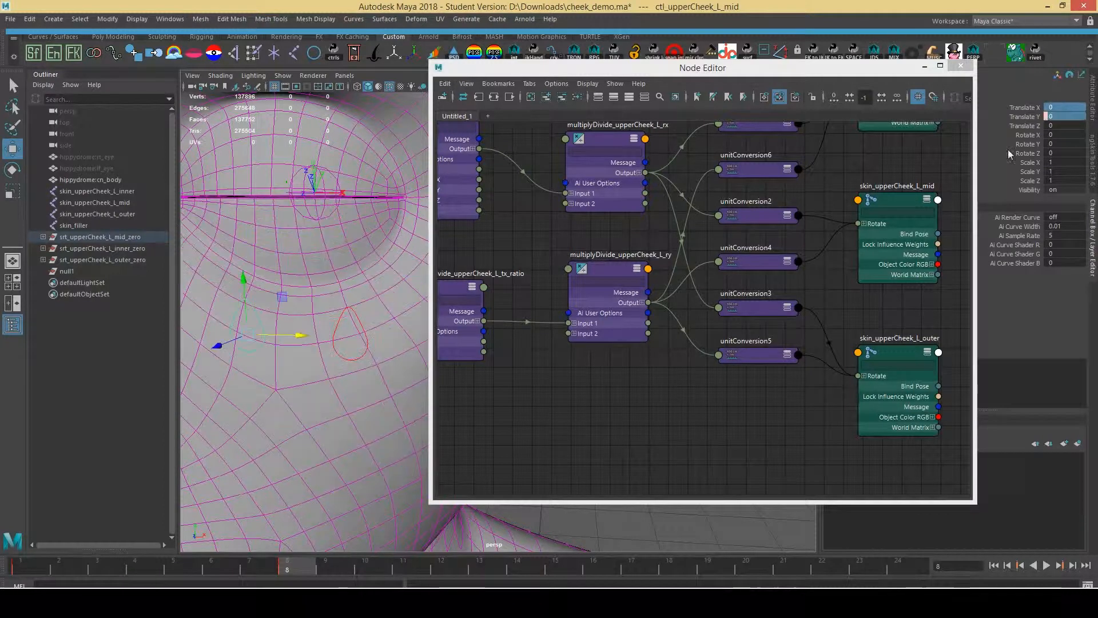
pyautogui.click(922, 67)
# Set Translate Y to 0 on the inner and outer cheek controls, then select cn_body to show its skin layers
pyautogui.keyDown('alt'); pyautogui.moveTo(409, 214); pyautogui.dragTo(525, 220, button='middle'); pyautogui.keyUp('alt')
pyautogui.keyDown('shift'); pyautogui.click(456, 228); pyautogui.keyUp('shift')
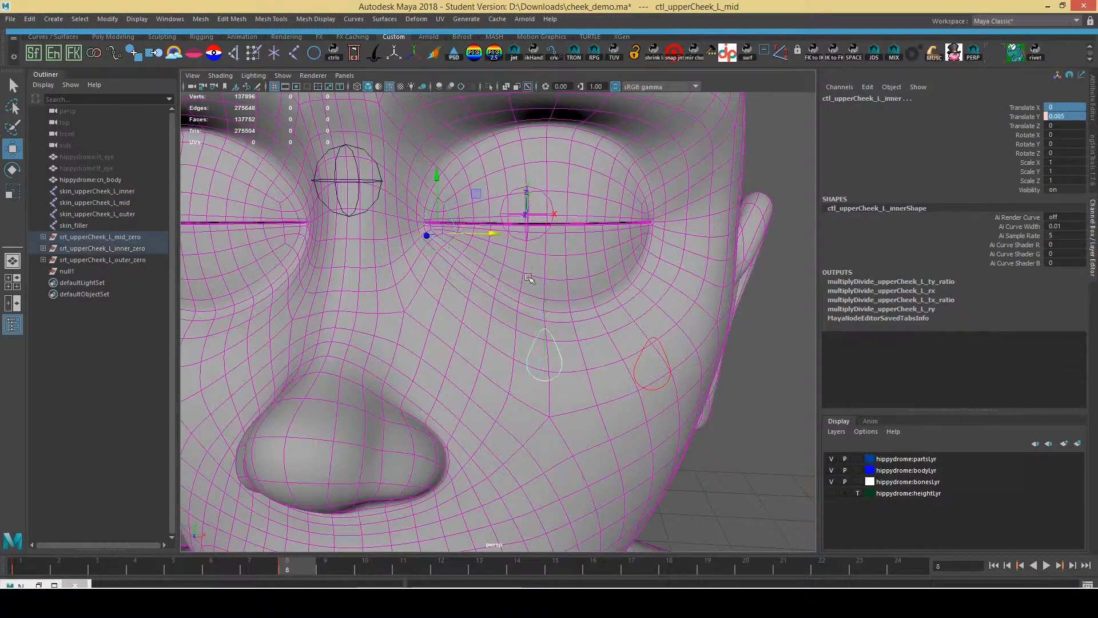
pyautogui.keyDown('shift'); pyautogui.click(662, 350); pyautogui.keyUp('shift')
pyautogui.click(1064, 116)
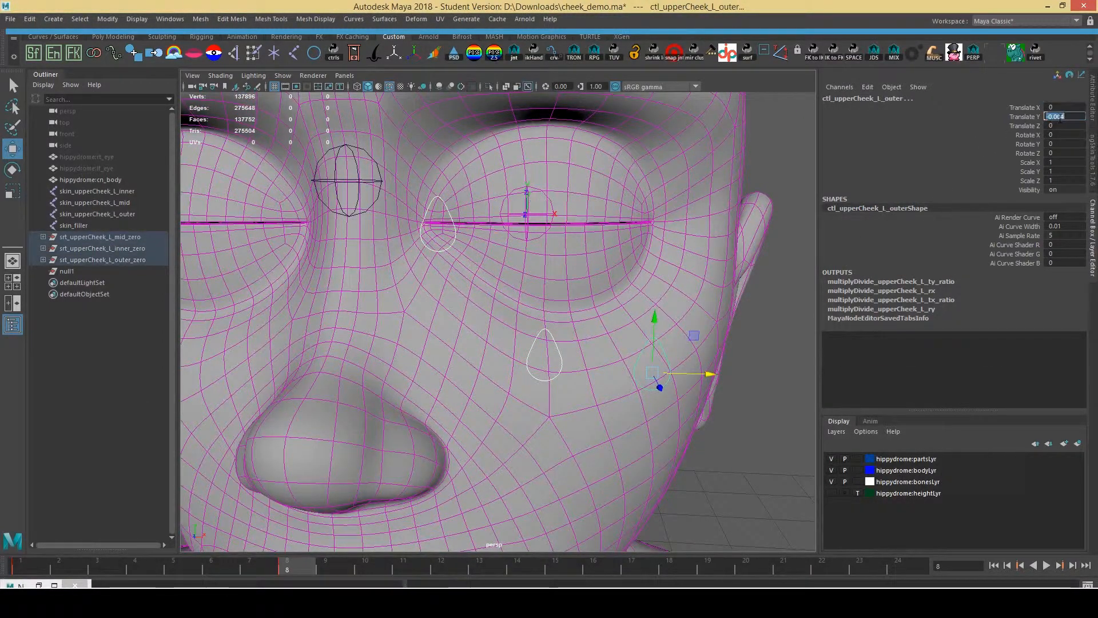
pyautogui.write('0')
pyautogui.press('Return')
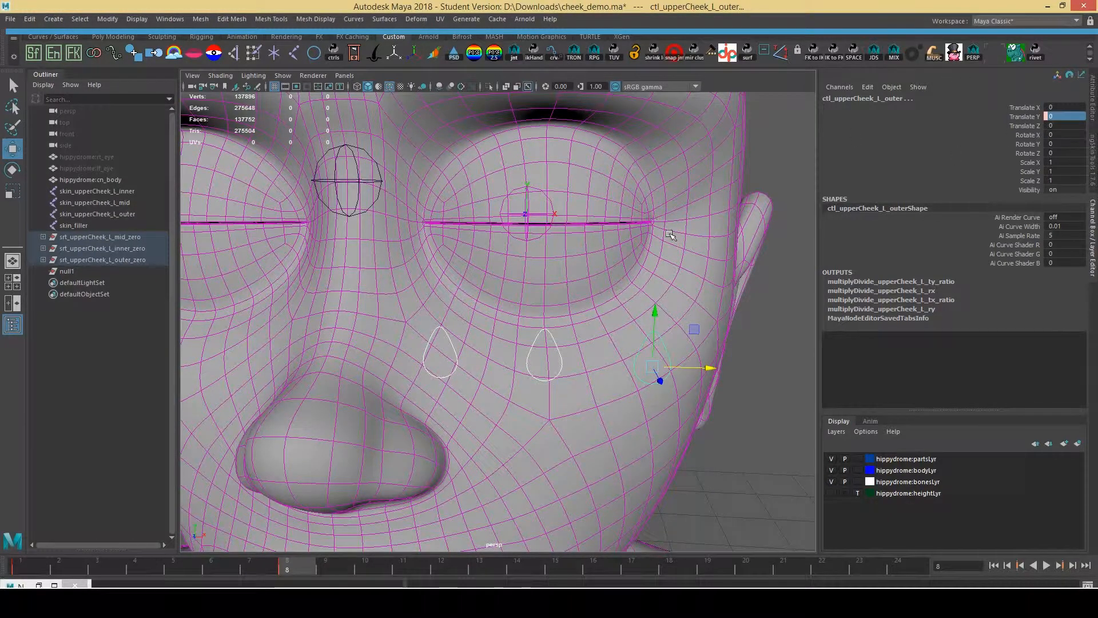
pyautogui.click(646, 221)
pyautogui.click(1092, 161)
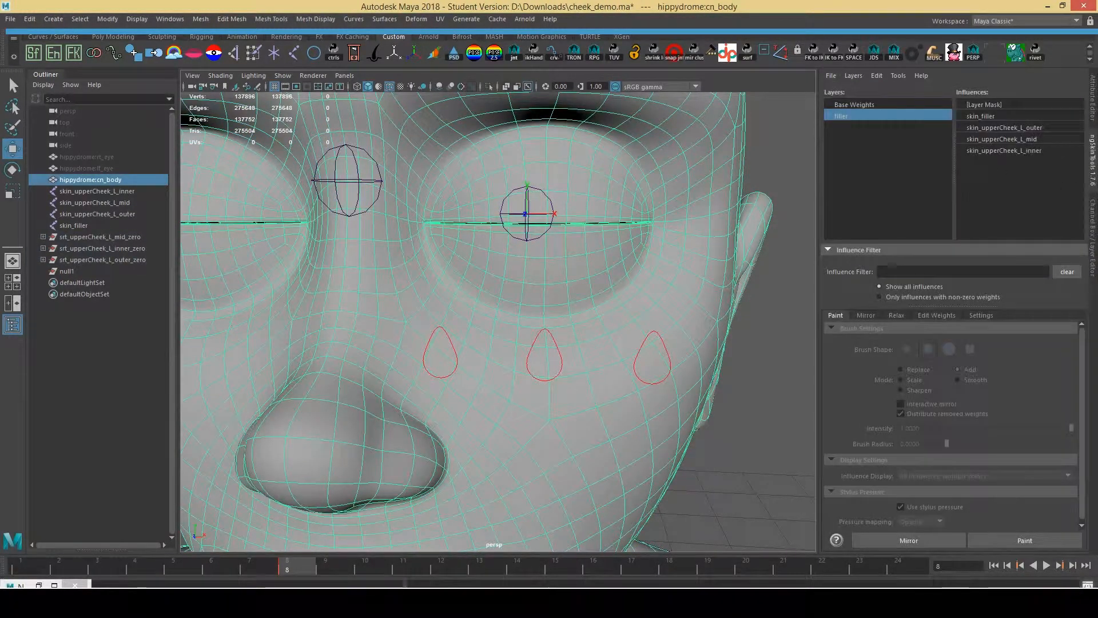
# Start ngSkinTools weight painting on the face mesh and switch to the Base Weights layer
pyautogui.click(1058, 542)
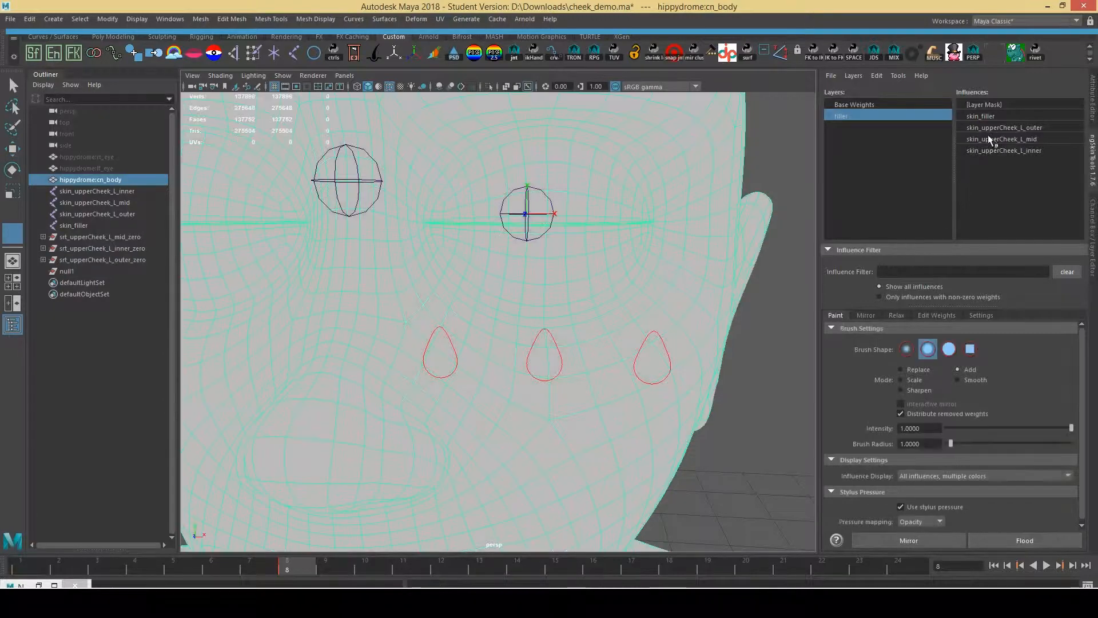
pyautogui.click(1006, 118)
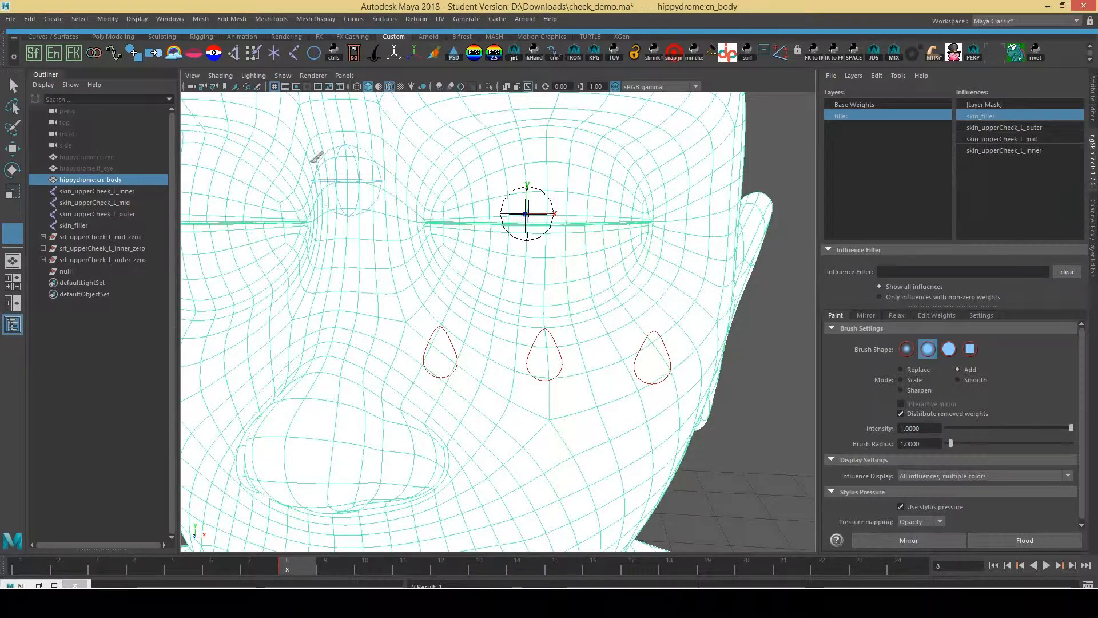
pyautogui.click(926, 103)
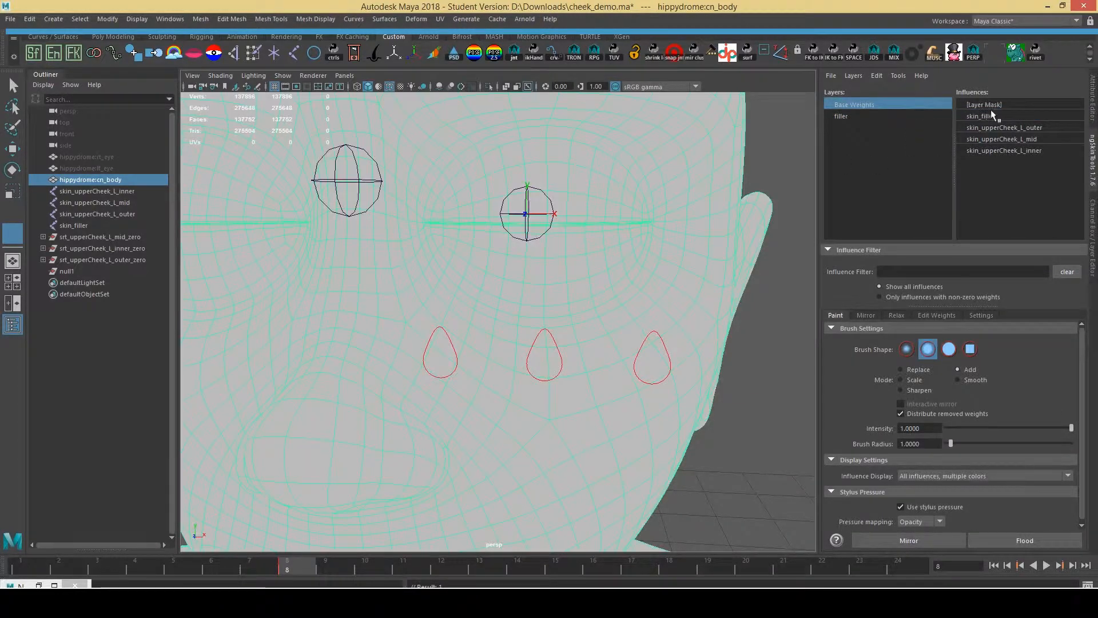
pyautogui.click(993, 115)
# Review the outer, mid and inner skin_upperCheek weights, then display the layer mask
pyautogui.click(1010, 127)
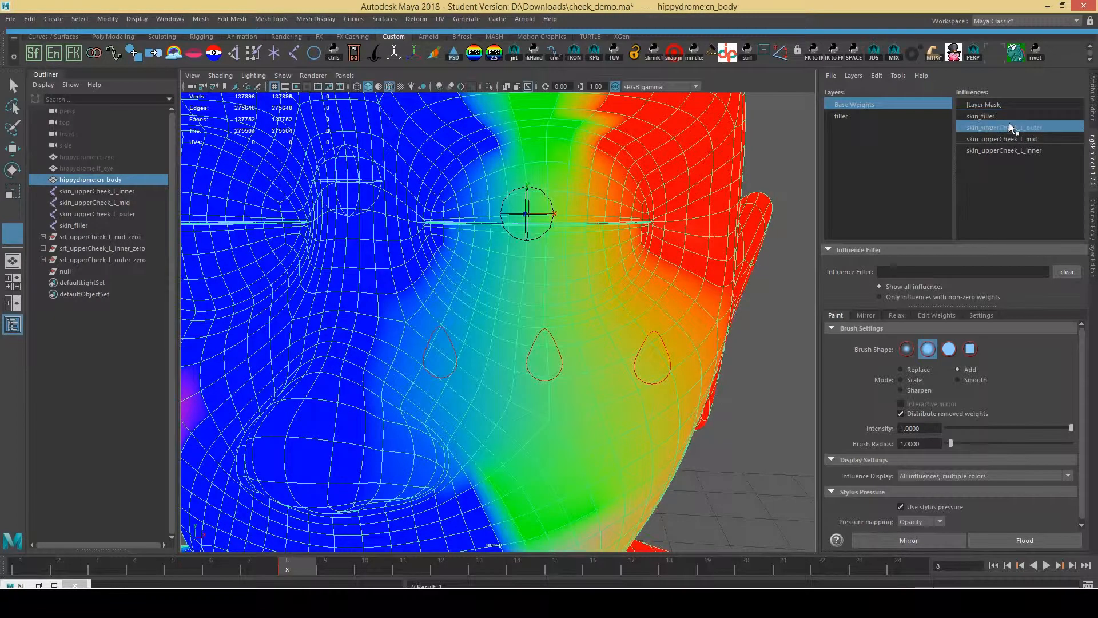
pyautogui.scroll(-5, 731, 258)
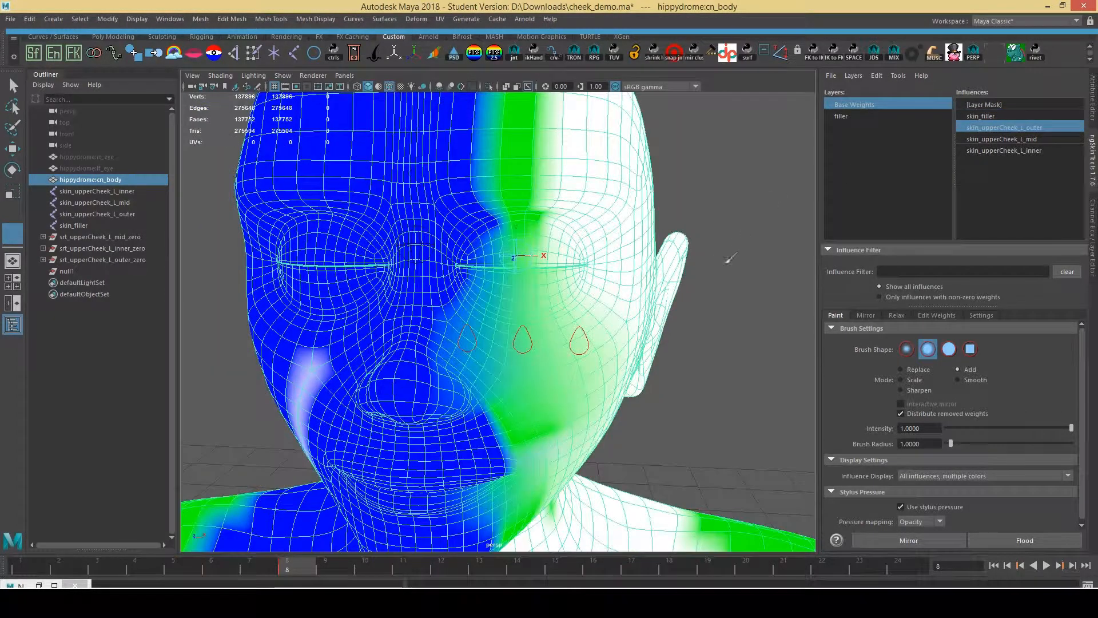
pyautogui.click(1044, 138)
pyautogui.scroll(5, 572, 297)
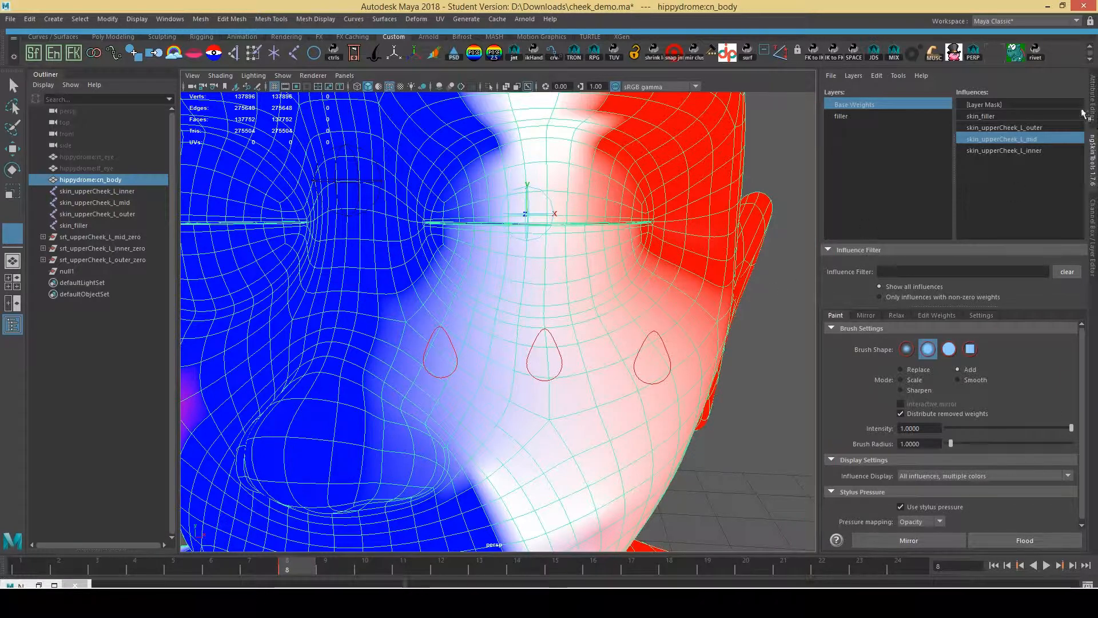
pyautogui.click(1037, 150)
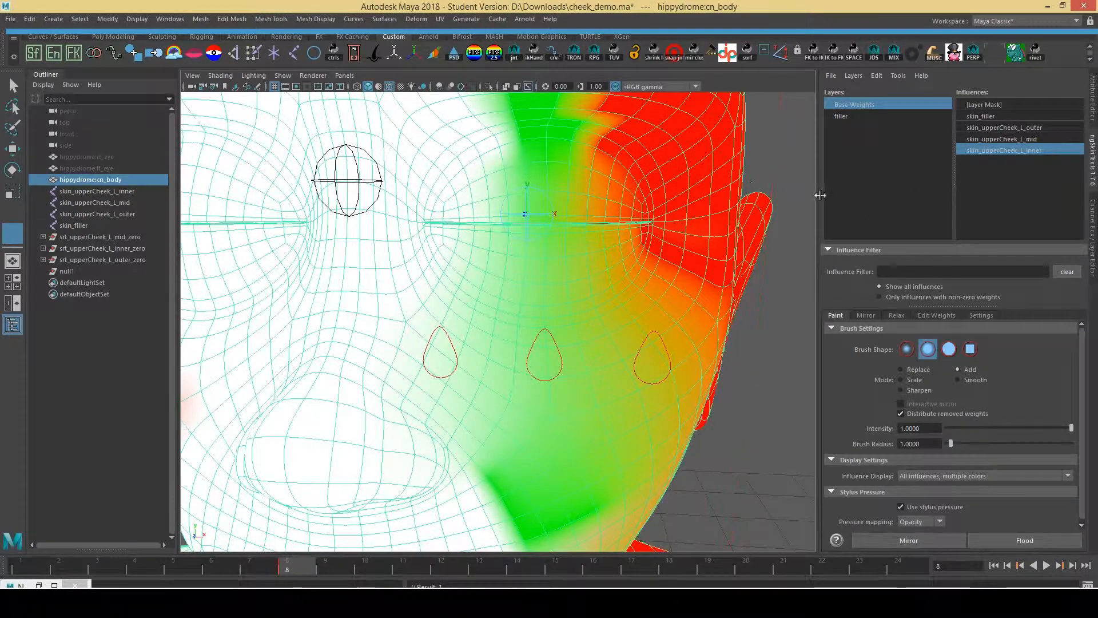
pyautogui.click(1002, 104)
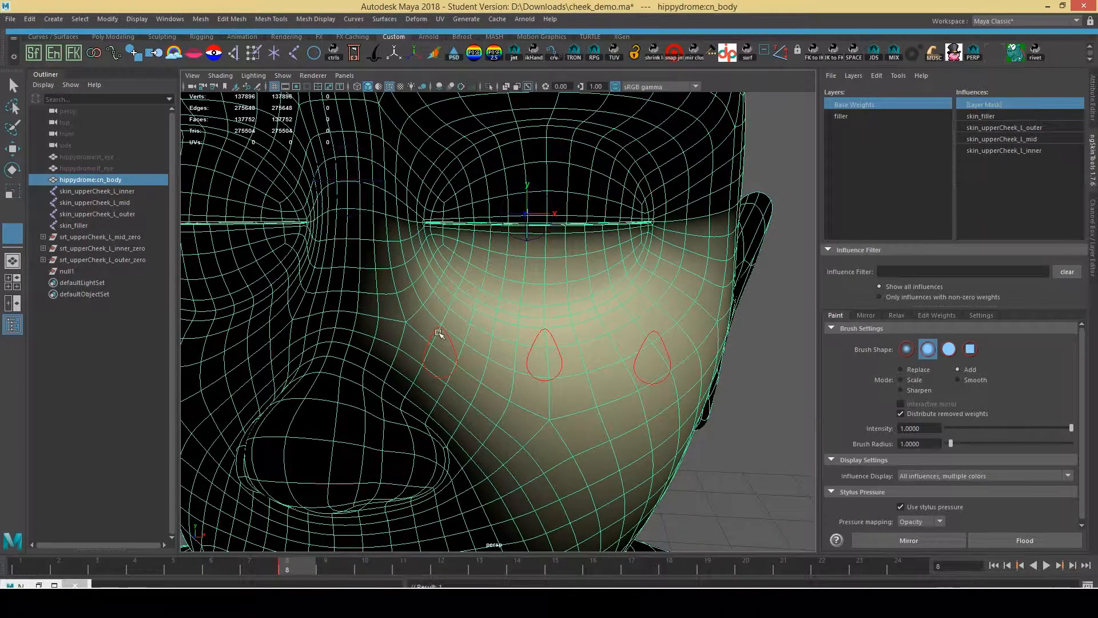
# Move the mid and outer cheek controls up in Y to test the cheek deformation
pyautogui.press('w')
pyautogui.click(546, 336)
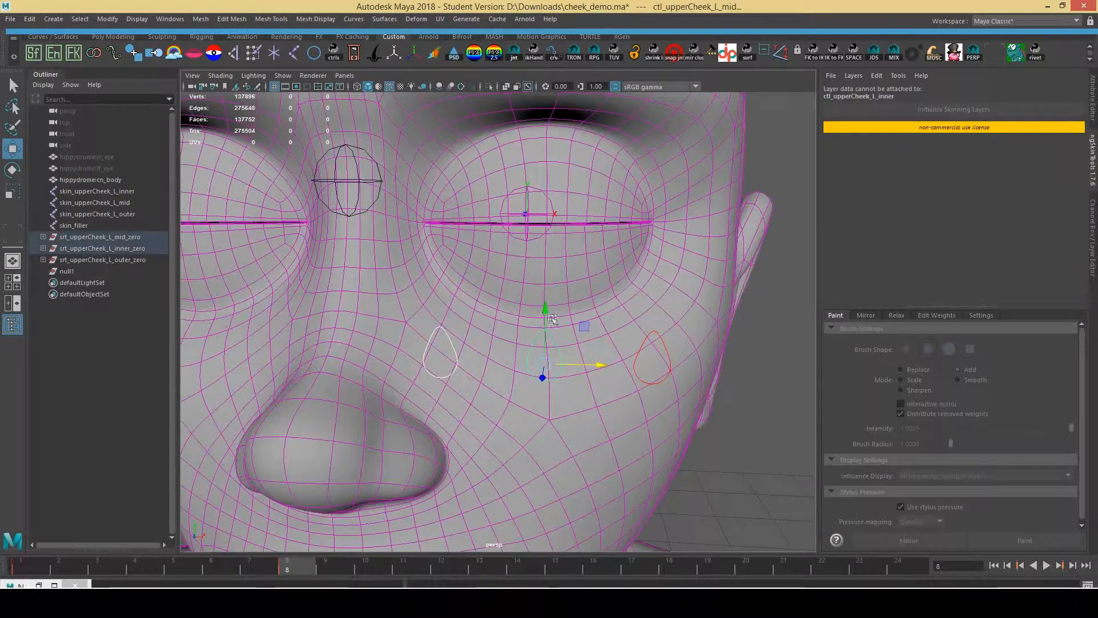
pyautogui.keyDown('shift'); pyautogui.click(658, 332); pyautogui.keyUp('shift')
pyautogui.moveTo(657, 314); pyautogui.dragTo(668, 166)
# Show skin_upperCheek_L_mid weights on cn_body in paint mode, then leave painting with W
pyautogui.click(636, 157)
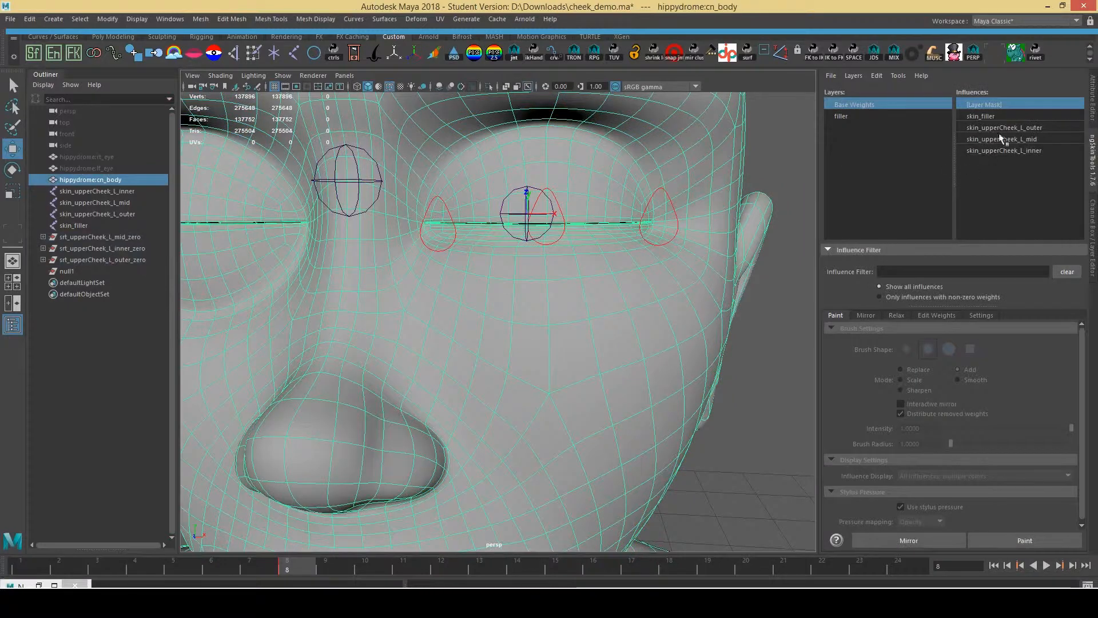
pyautogui.click(1017, 139)
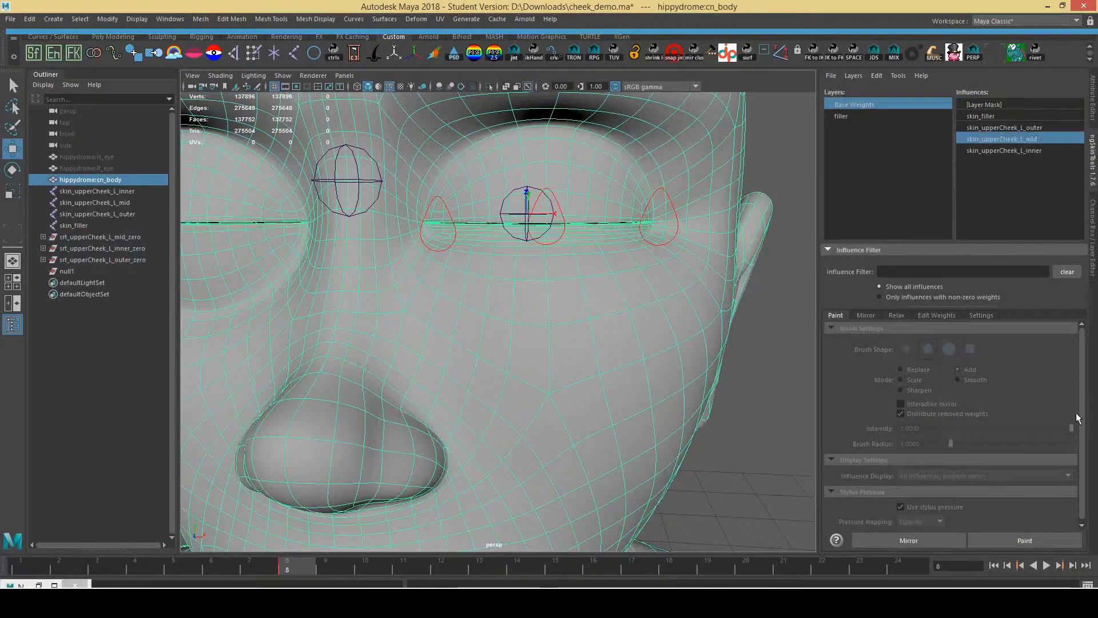
pyautogui.click(1052, 537)
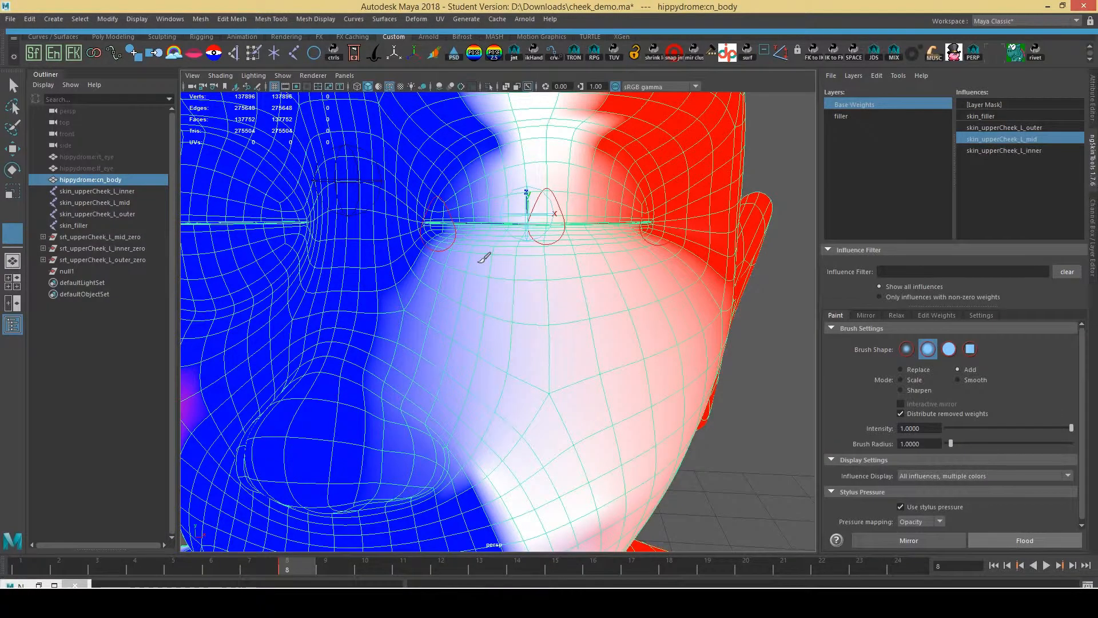
pyautogui.press('w')
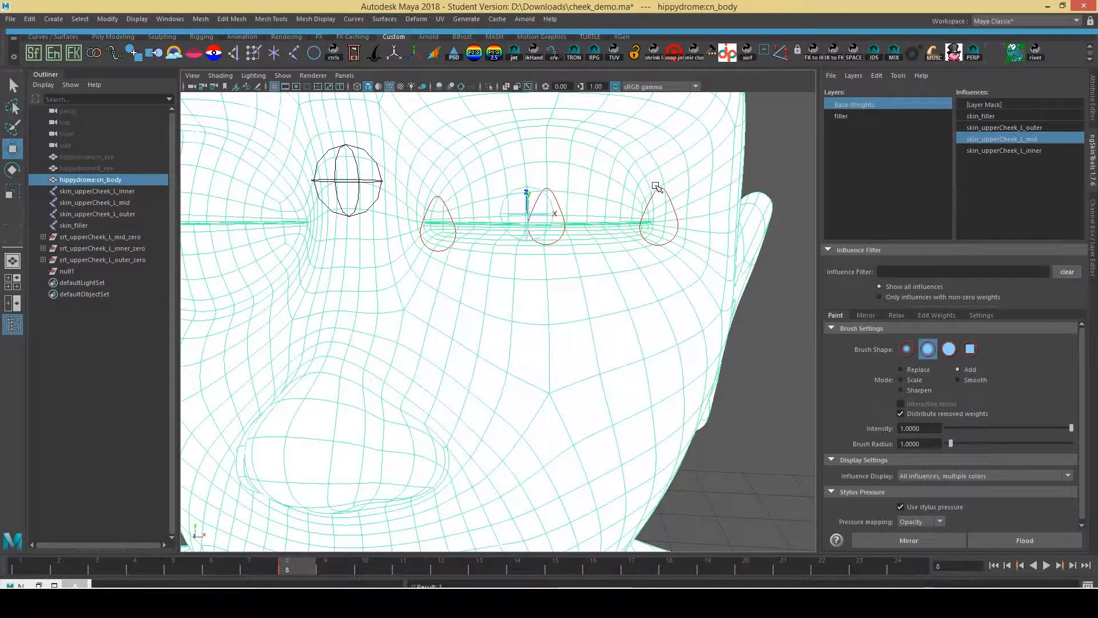
# Pull the mid upper-cheek control down to test the lower lid, undo it, then reselect hippydrome:cn_body
pyautogui.click(662, 188)
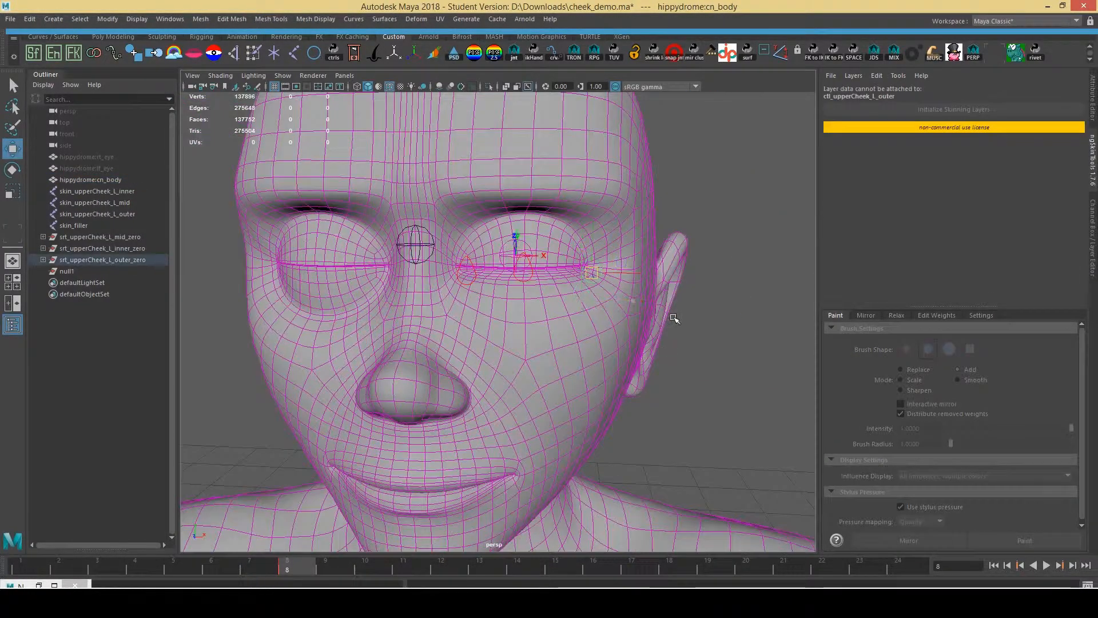
pyautogui.scroll(5, 483, 248)
pyautogui.scroll(-7, 483, 248)
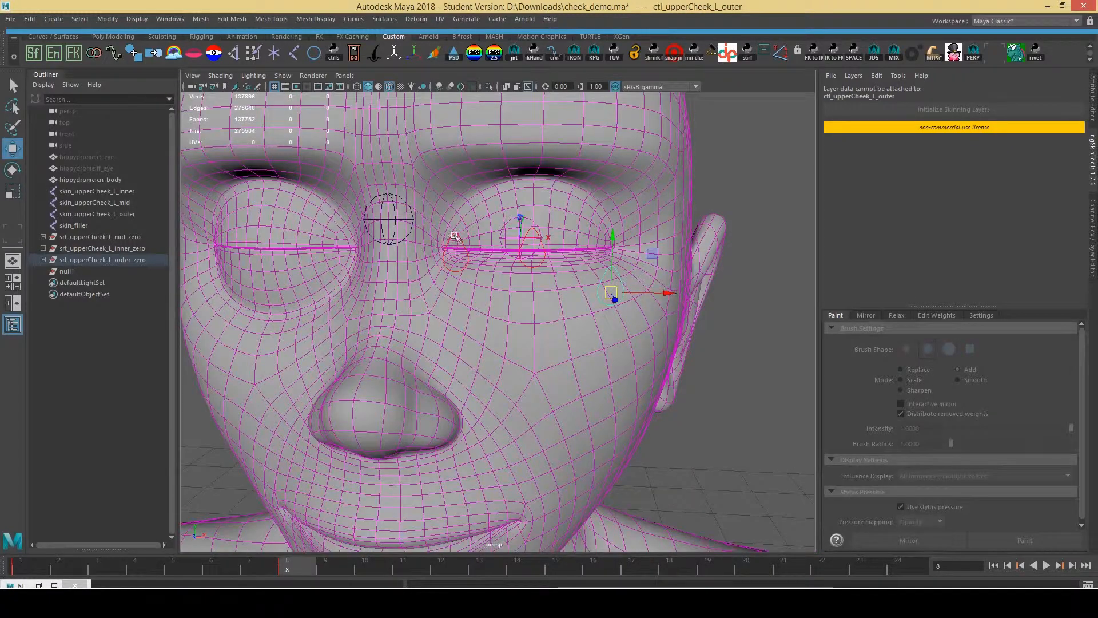
pyautogui.click(455, 254)
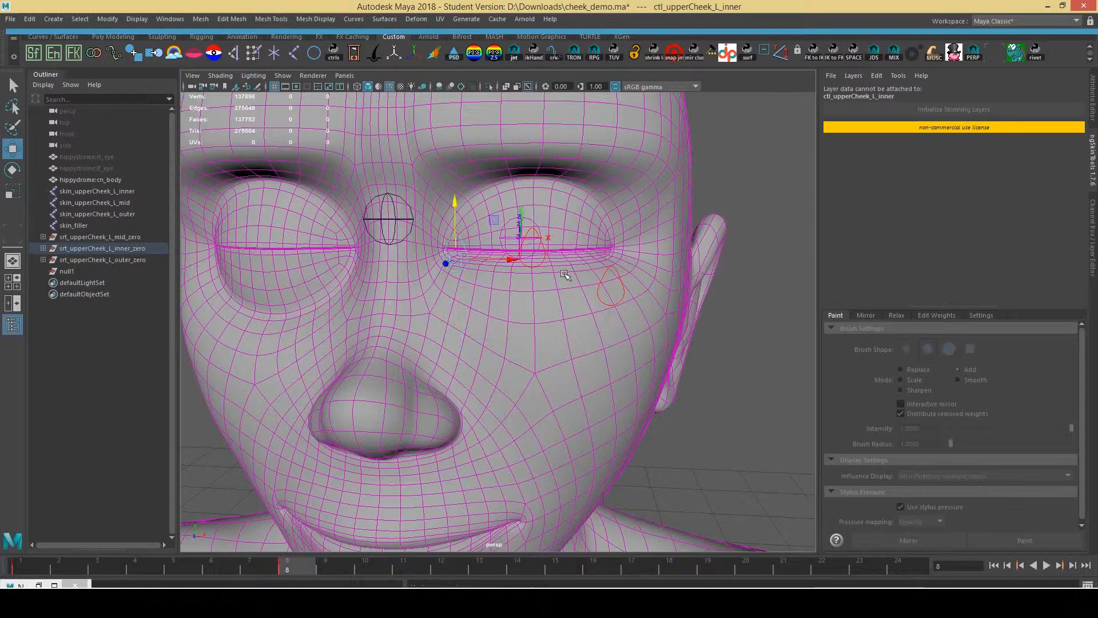
pyautogui.click(540, 264)
pyautogui.moveTo(534, 216); pyautogui.dragTo(591, 167)
pyautogui.hotkey('ctrl', 'z')
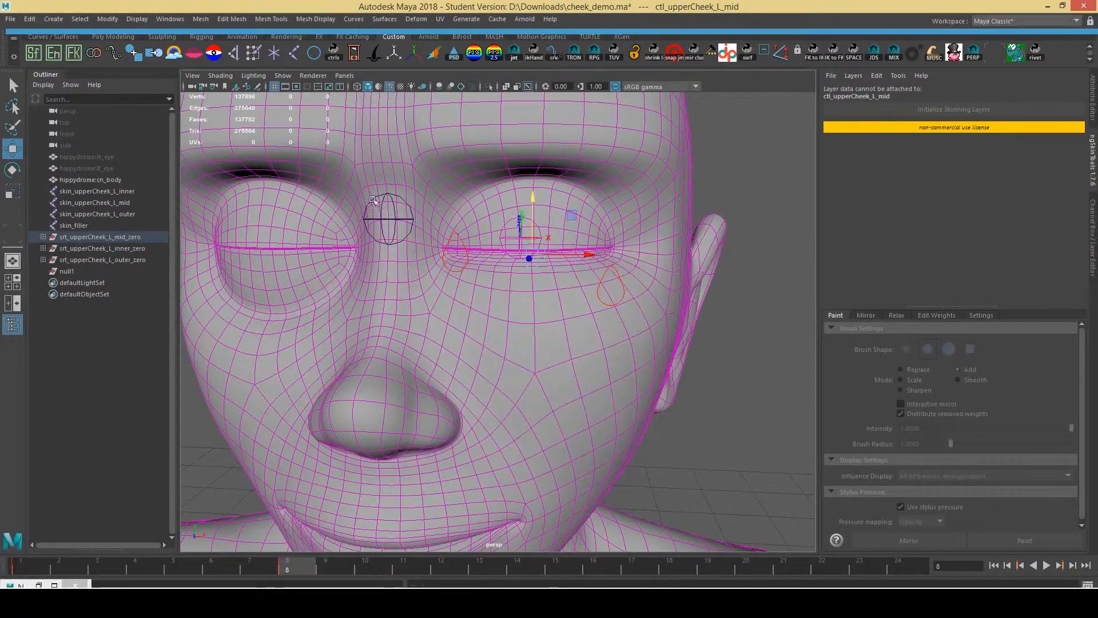
pyautogui.click(673, 253)
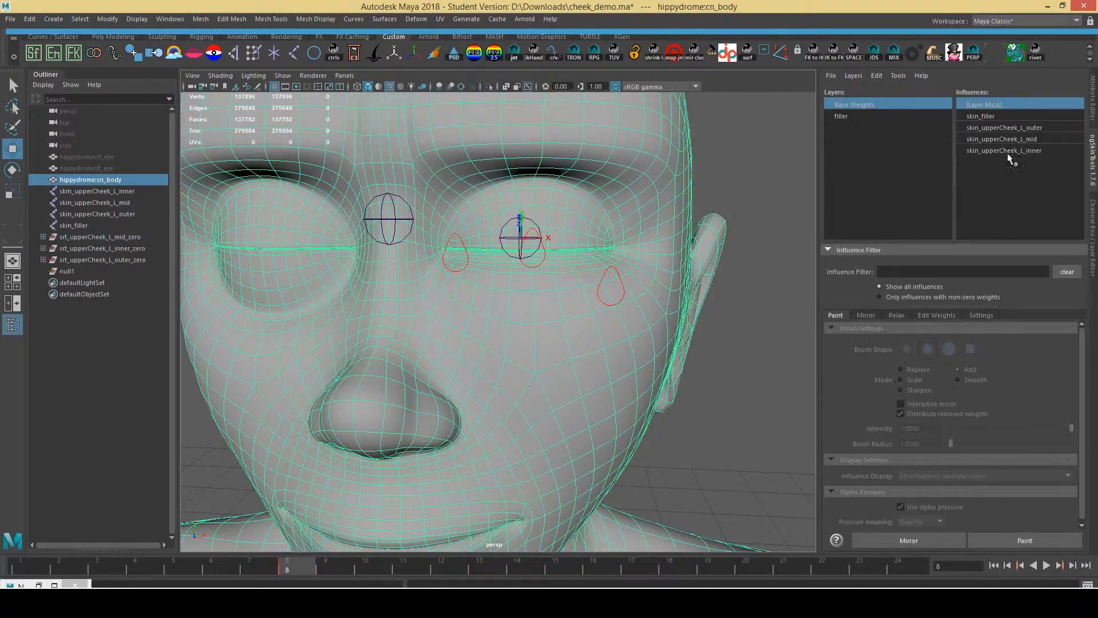
# In paint mode, display Base Weights for outer, mid and inner upper-cheek, skin_filler, then the layer mask
pyautogui.click(1025, 538)
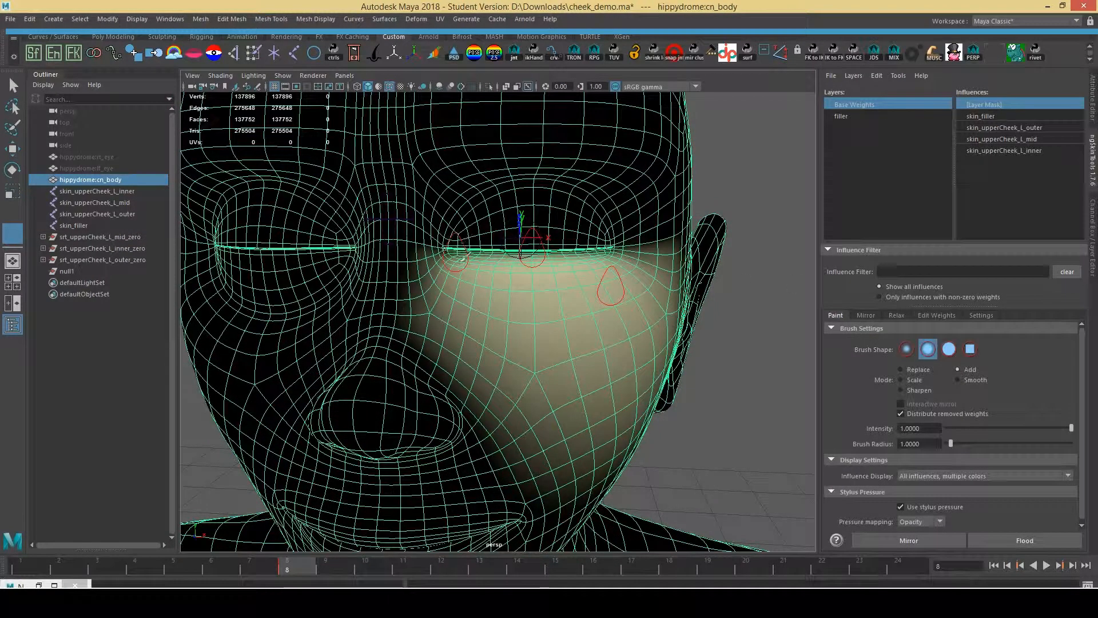
pyautogui.scroll(5, 461, 260)
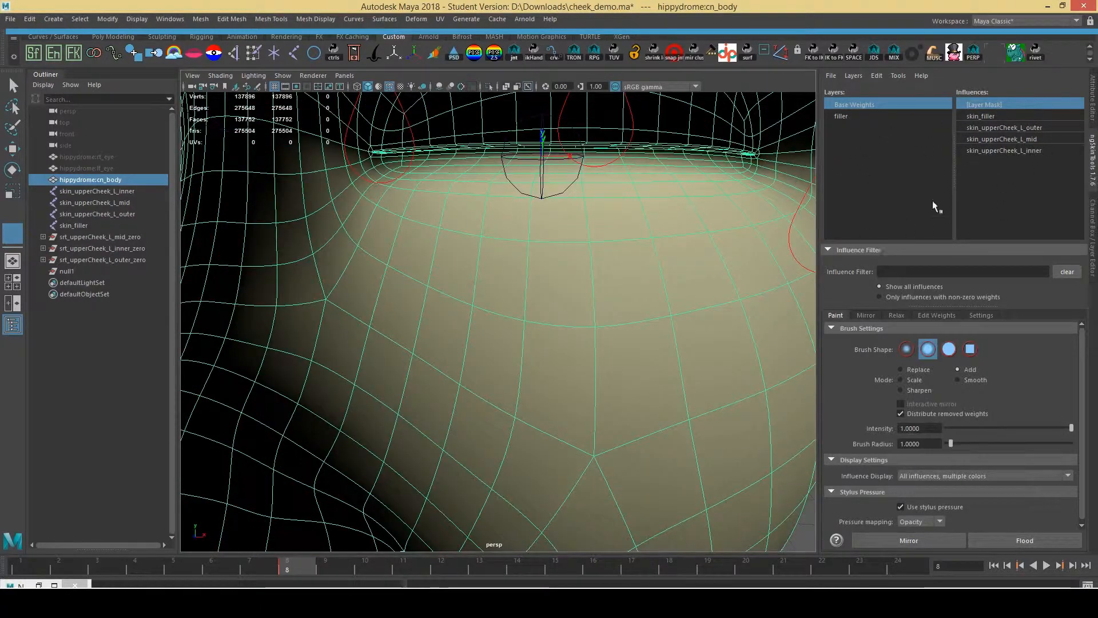
pyautogui.click(1045, 127)
pyautogui.click(1038, 143)
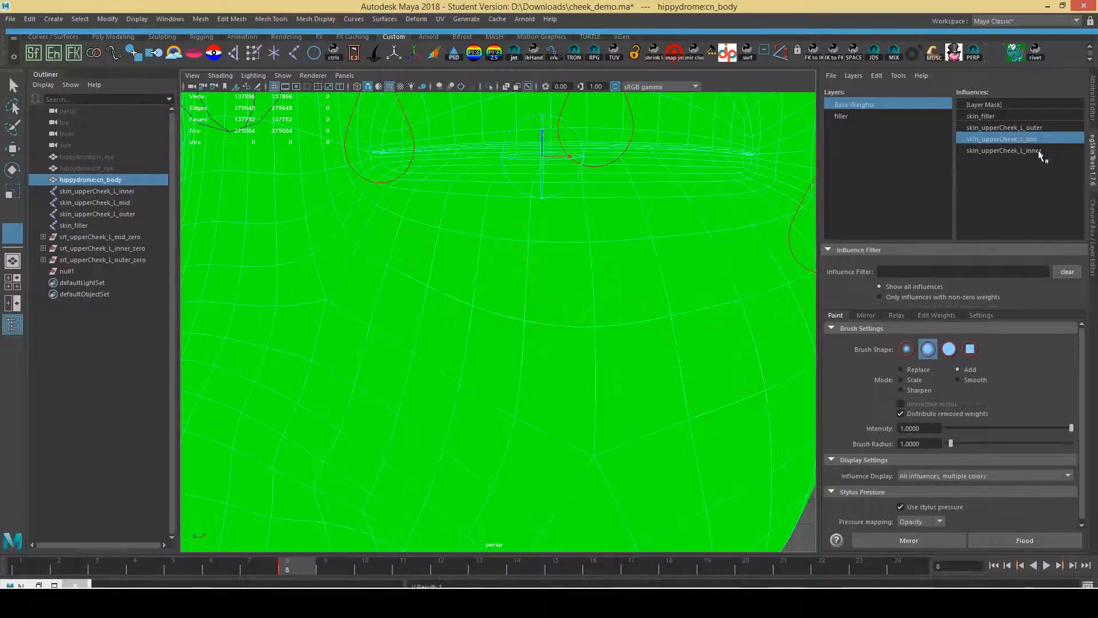
pyautogui.click(1038, 149)
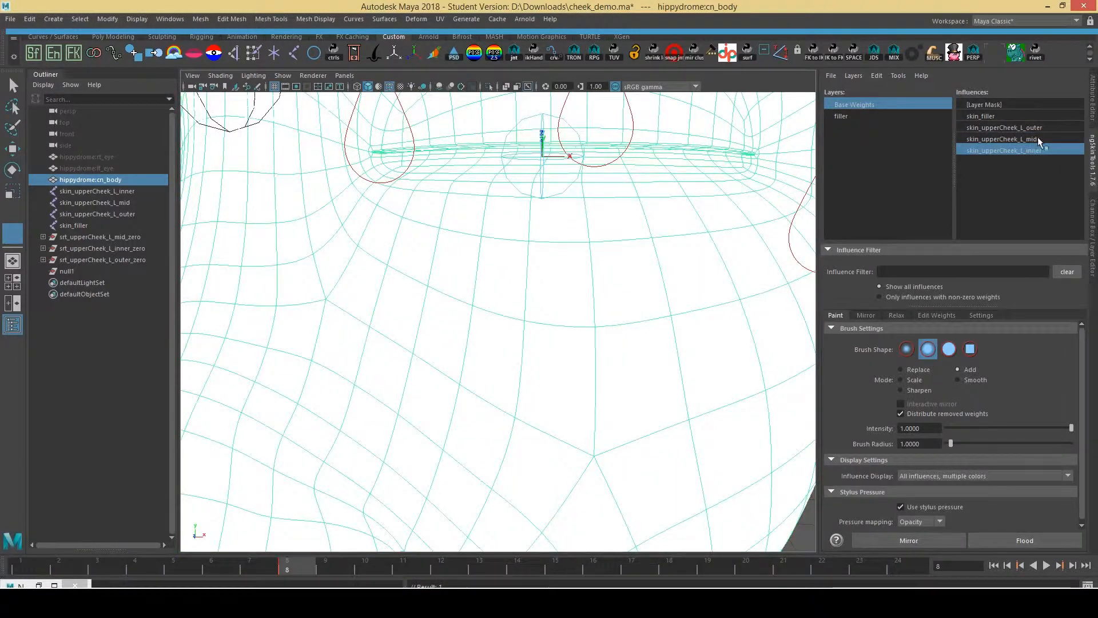
pyautogui.click(1037, 133)
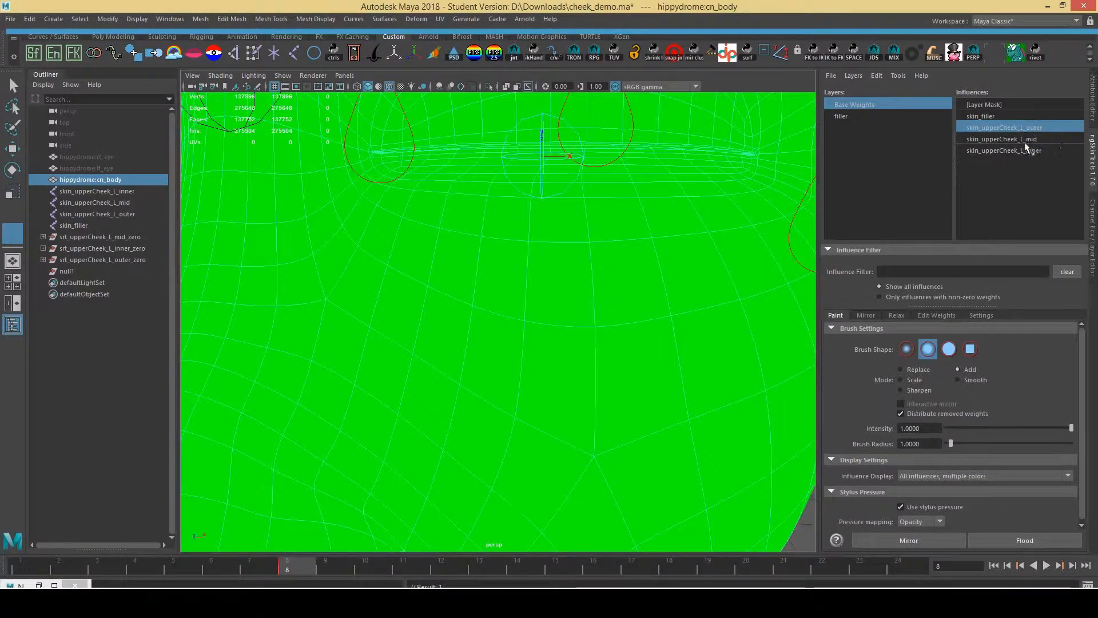
pyautogui.click(1007, 113)
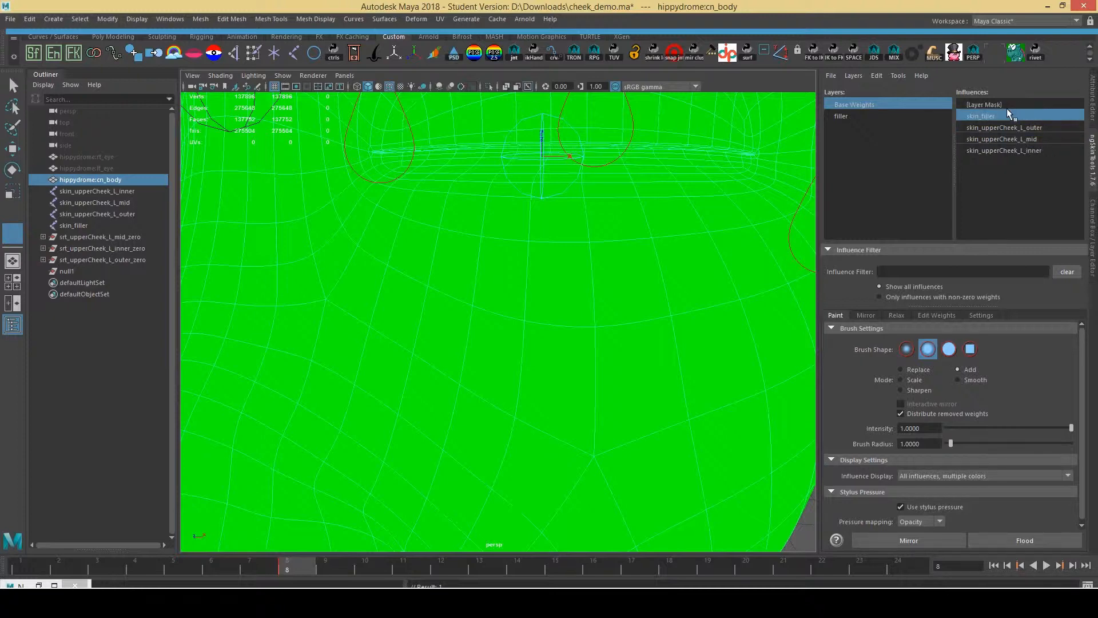
pyautogui.click(984, 105)
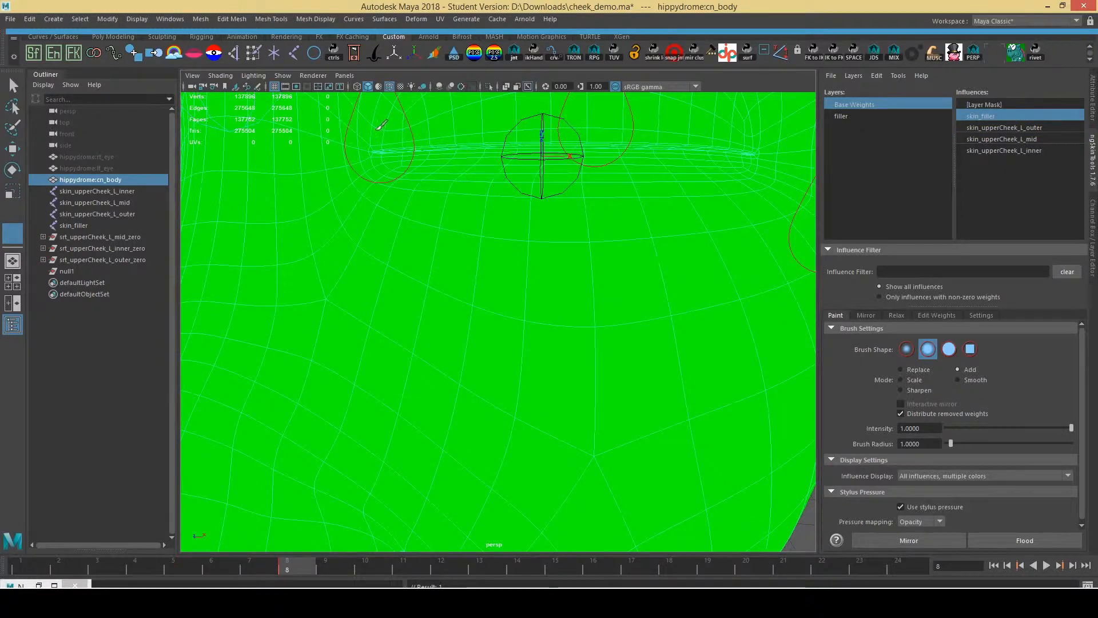
# Leave weight painting and select the inner, mid and outer upper-cheek controls
pyautogui.press('q')
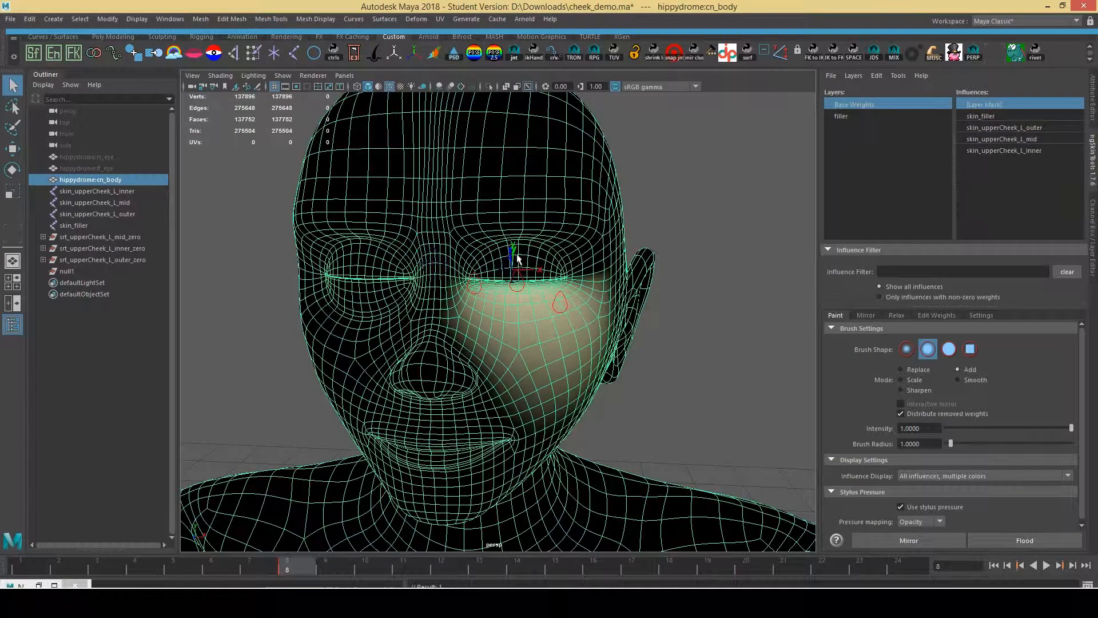
pyautogui.keyDown('alt'); pyautogui.moveTo(518, 259); pyautogui.dragTo(575, 249, button='right'); pyautogui.keyUp('alt')
pyautogui.click(681, 229)
pyautogui.click(468, 270)
pyautogui.keyDown('alt'); pyautogui.moveTo(470, 266); pyautogui.dragTo(583, 223, button='right'); pyautogui.keyUp('alt')
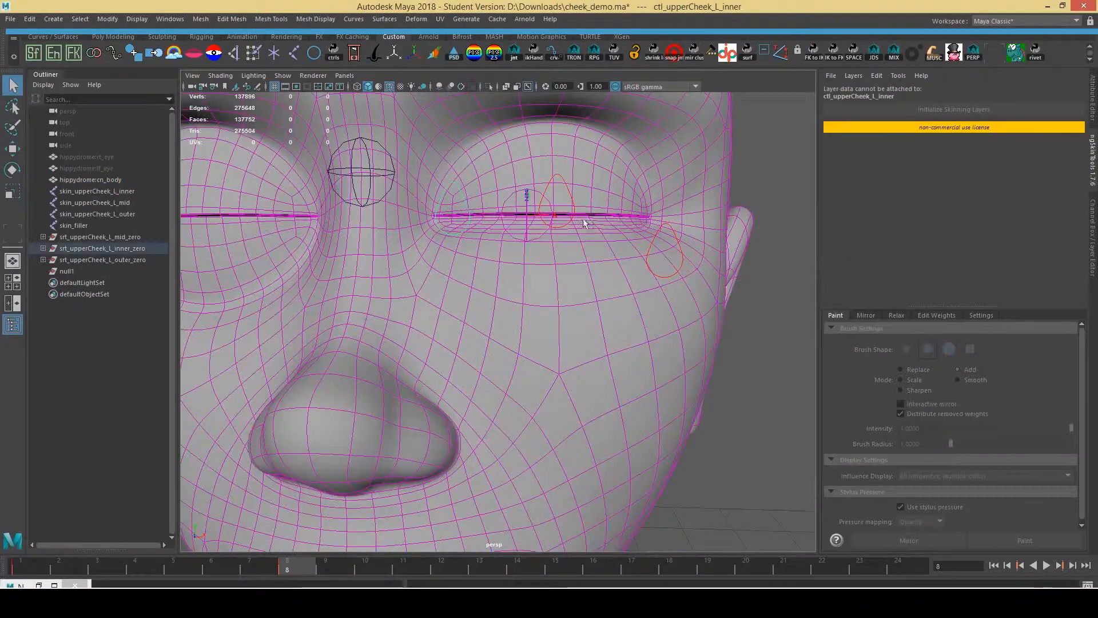
pyautogui.keyDown('shift'); pyautogui.click(566, 210); pyautogui.keyUp('shift')
pyautogui.hotkey('ctrl', 'z')
pyautogui.keyDown('shift'); pyautogui.click(574, 206); pyautogui.keyUp('shift')
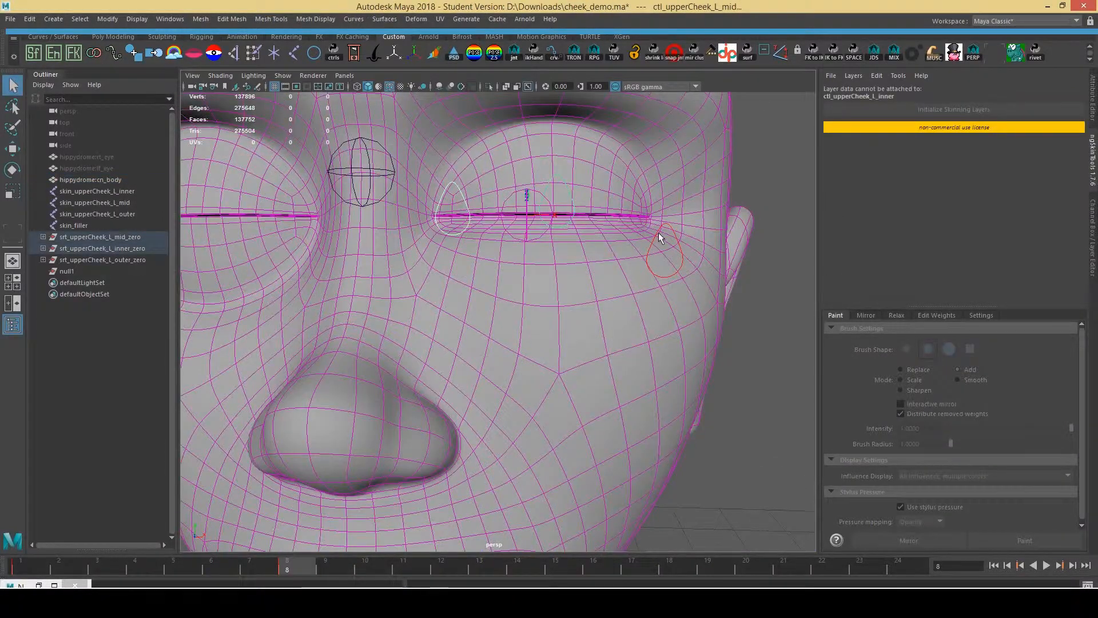
pyautogui.keyDown('shift'); pyautogui.click(670, 228); pyautogui.keyUp('shift')
# Zero Translate X, Y, Z and Rotate X on the three cheek controls
pyautogui.click(1092, 237)
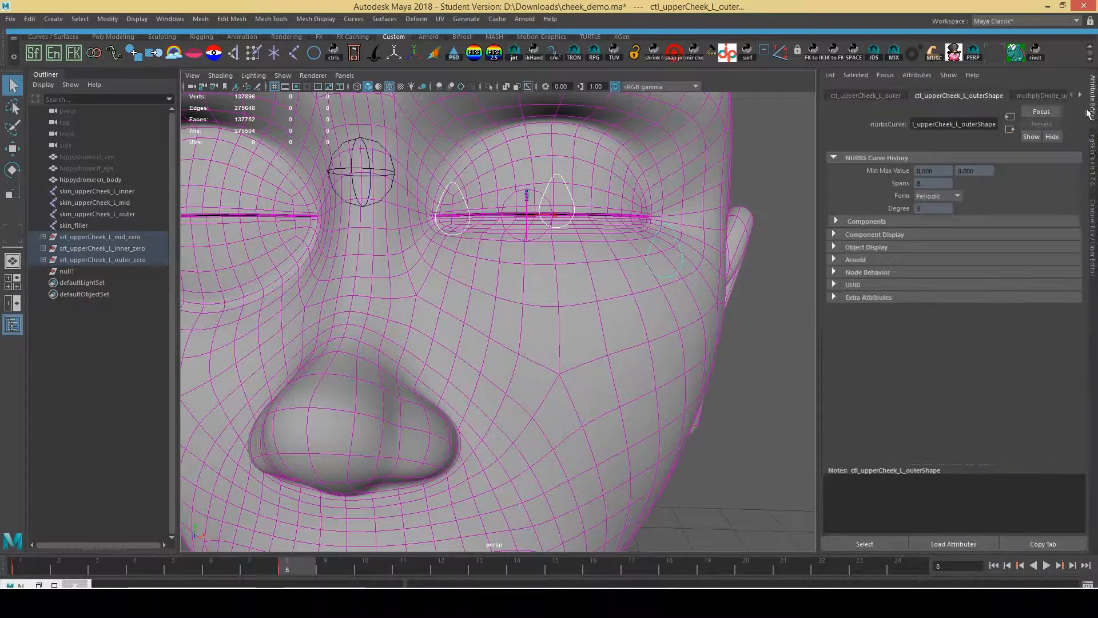
pyautogui.moveTo(1071, 110); pyautogui.dragTo(1065, 135)
pyautogui.write('0')
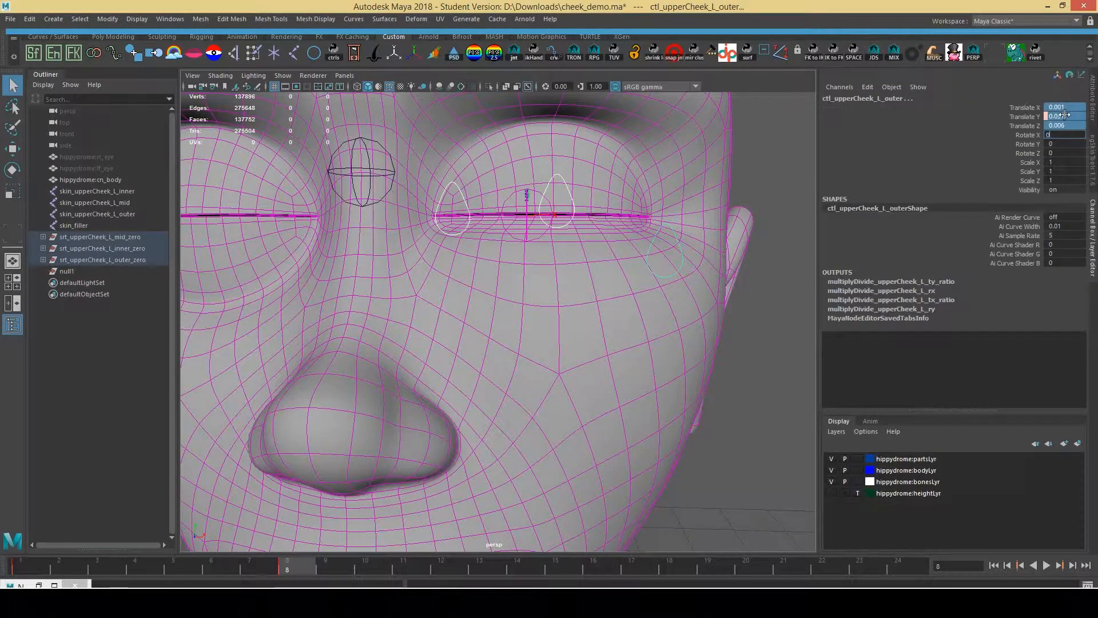
pyautogui.press('Return')
# Test-move the mid and inner cheek controls, undoing each back to rest
pyautogui.click(560, 319)
pyautogui.press('w')
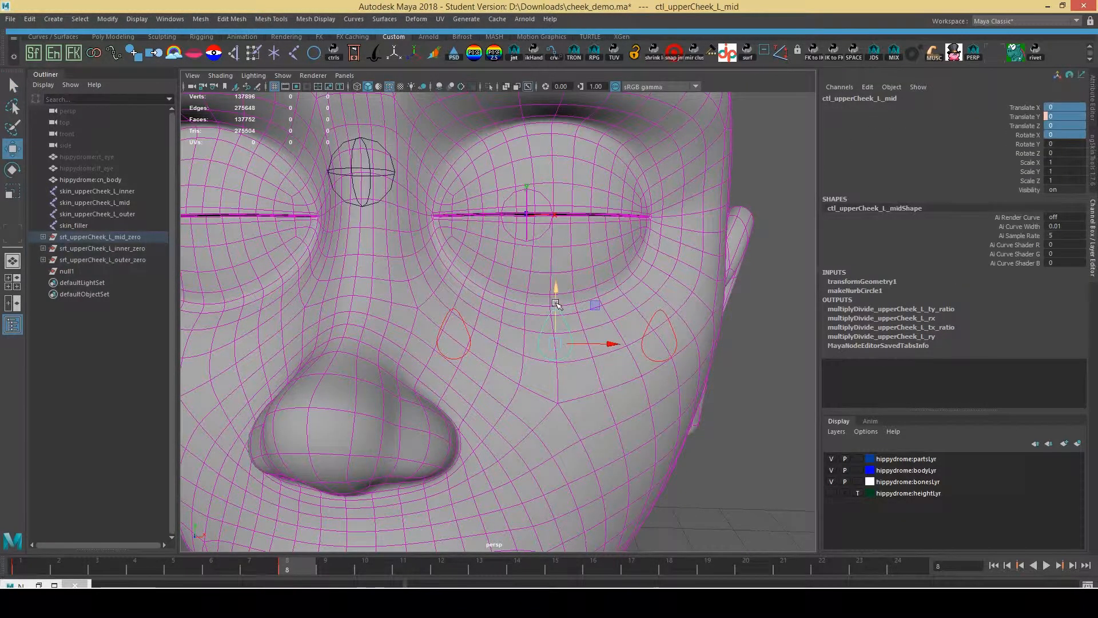
pyautogui.moveTo(558, 291); pyautogui.dragTo(559, 183)
pyautogui.hotkey('ctrl', 'z')
pyautogui.click(465, 322)
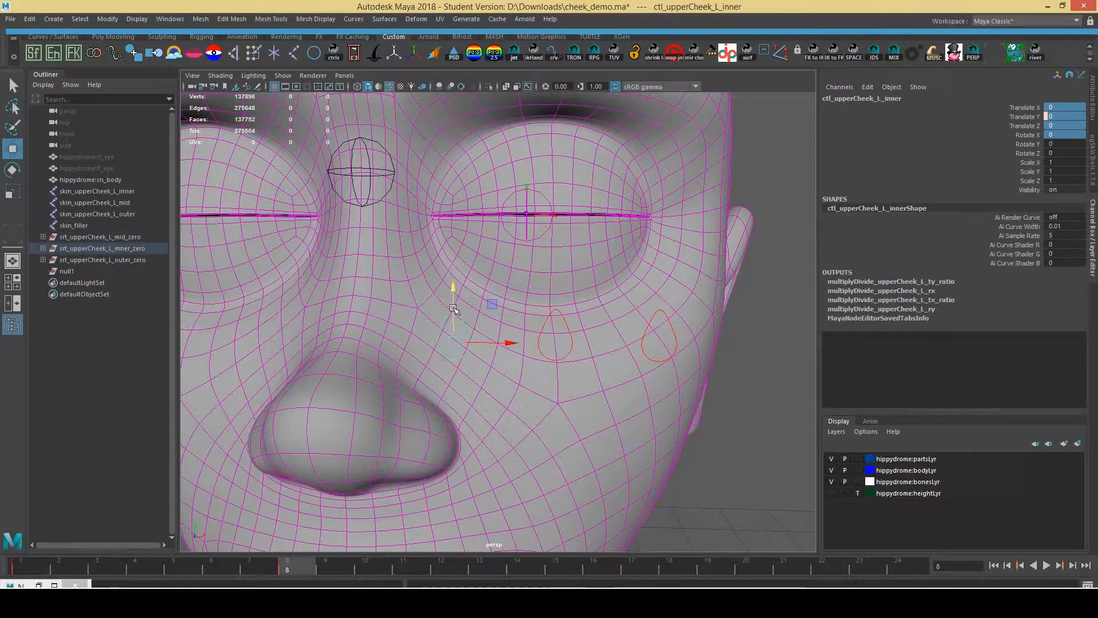
pyautogui.moveTo(455, 306); pyautogui.dragTo(462, 350)
pyautogui.hotkey('ctrl', 'z')
# Raise all three upper-cheek controls together to Translate Y 0.09
pyautogui.keyDown('shift'); pyautogui.click(567, 327); pyautogui.keyUp('shift')
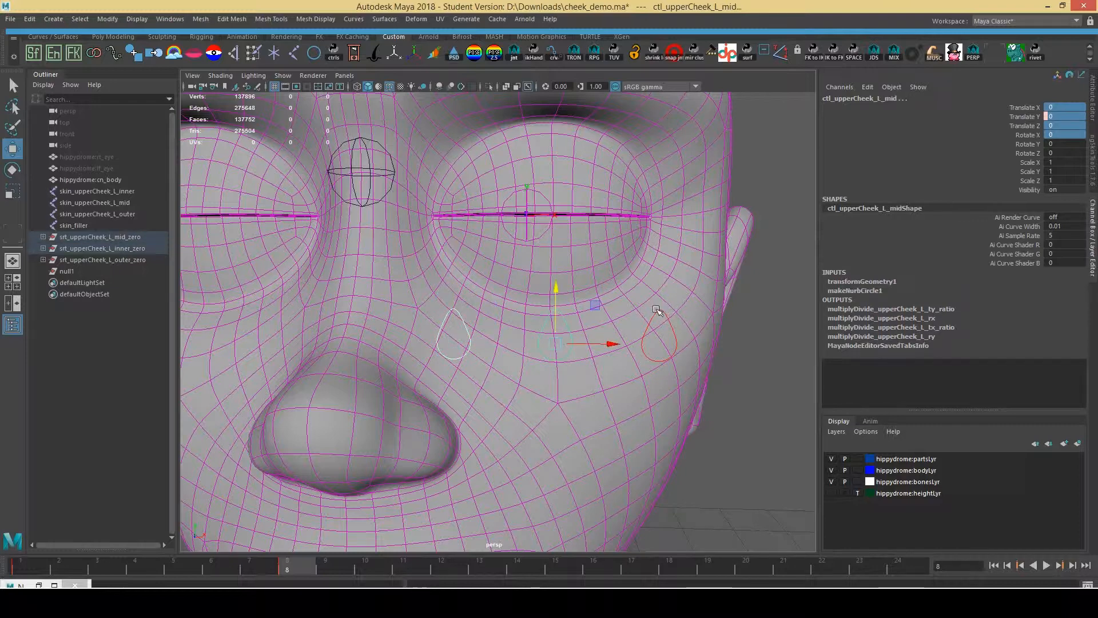
pyautogui.keyDown('shift'); pyautogui.click(657, 310); pyautogui.keyUp('shift')
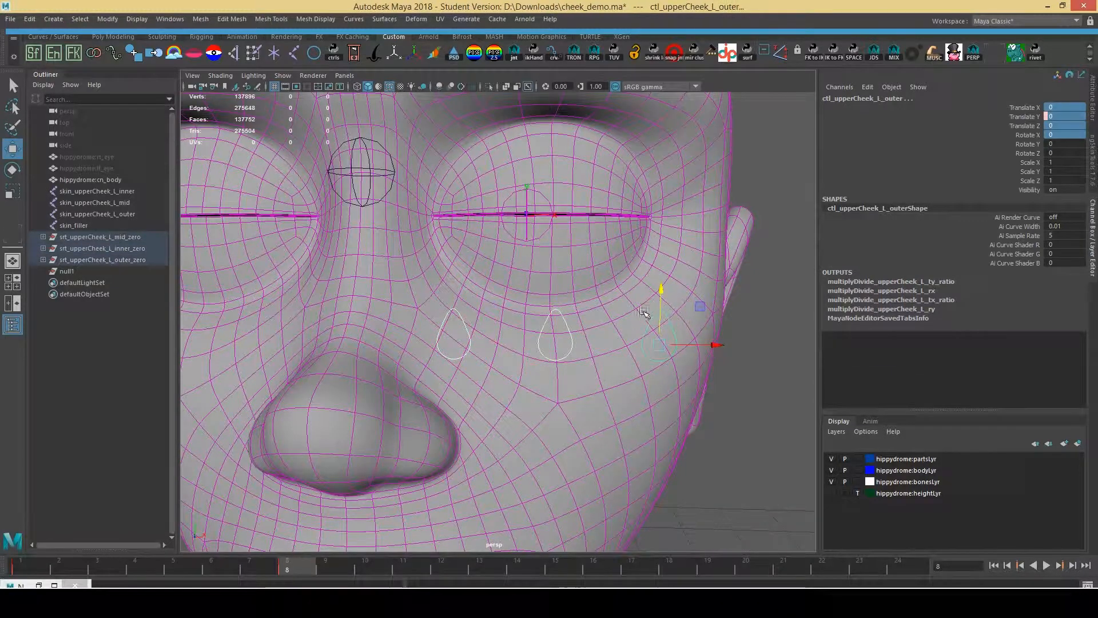
pyautogui.moveTo(662, 290); pyautogui.dragTo(663, 155)
pyautogui.keyDown('alt'); pyautogui.moveTo(567, 172); pyautogui.dragTo(497, 210); pyautogui.keyUp('alt')
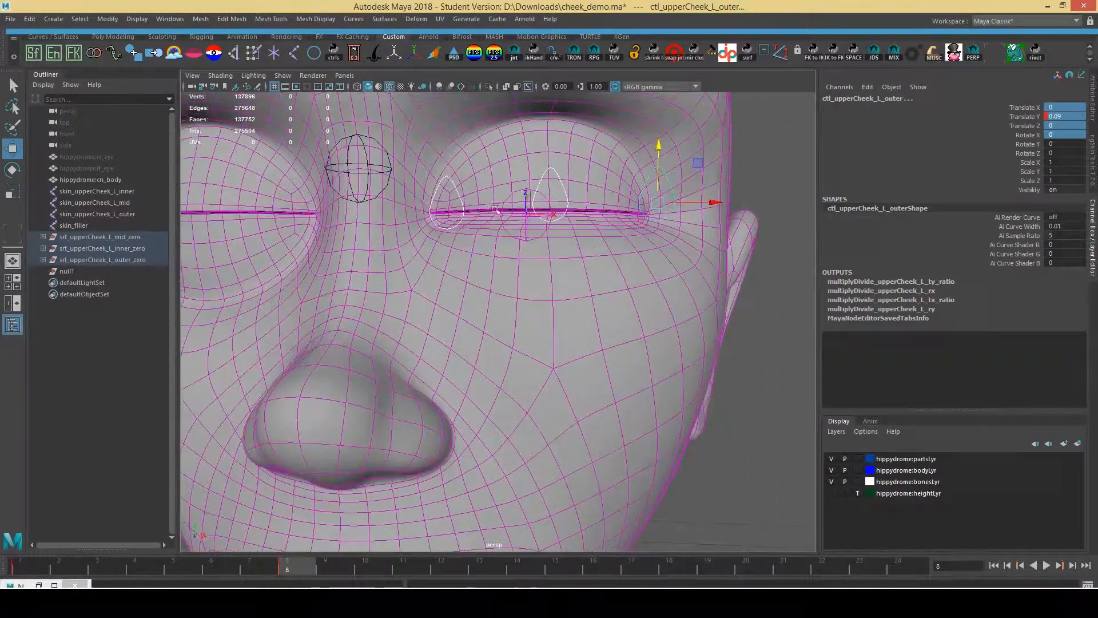